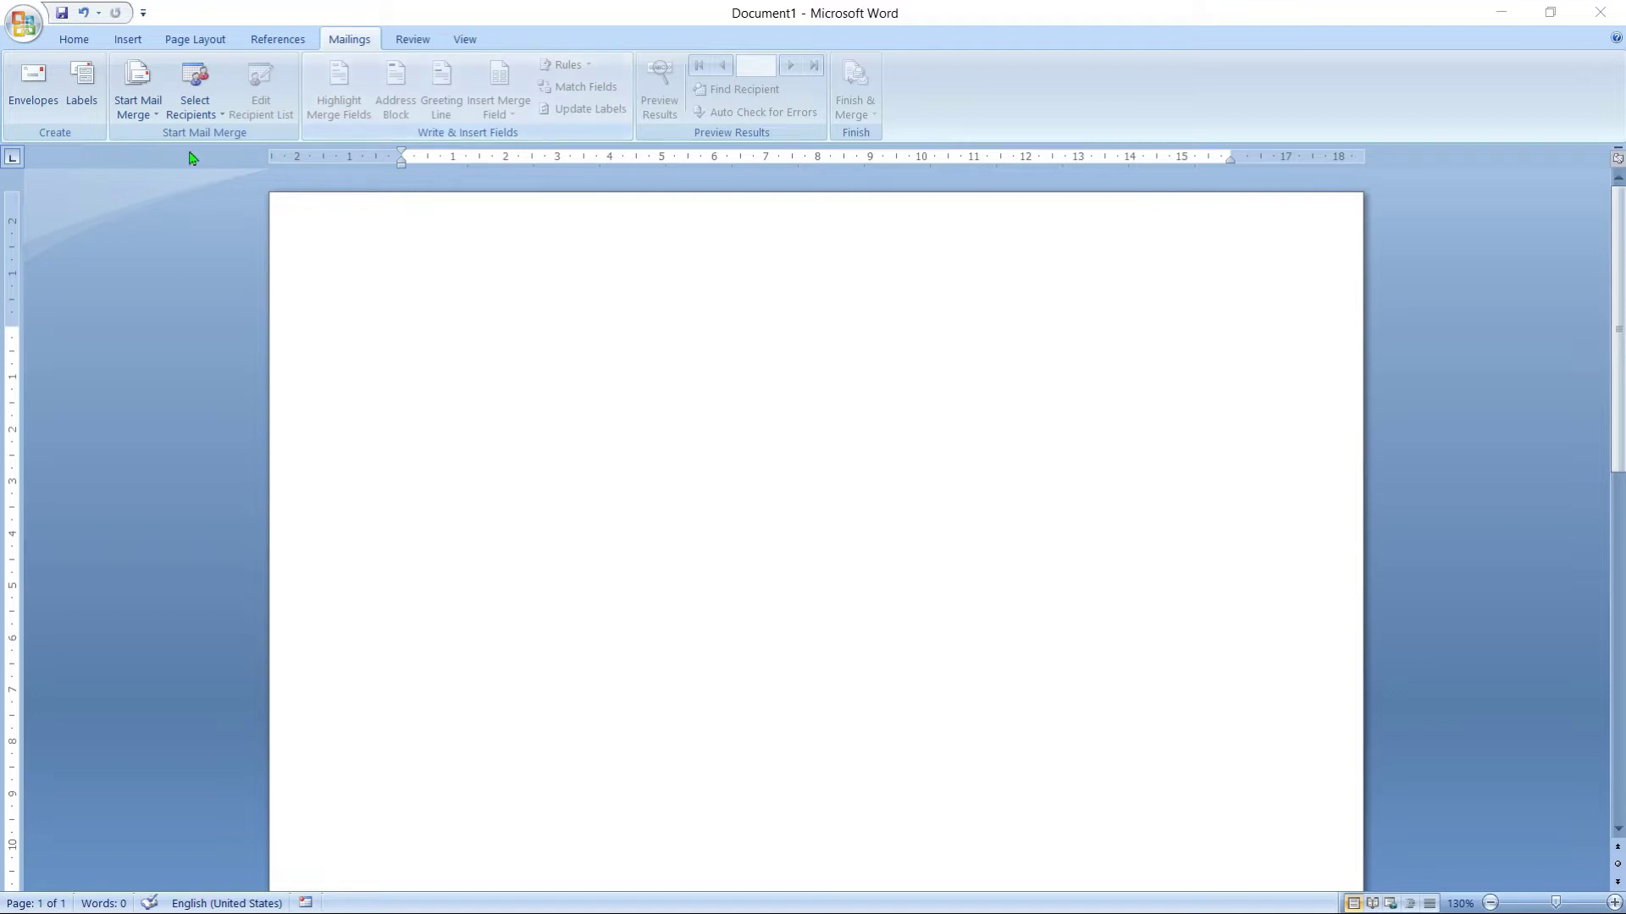
Launch the Step-by-Step Mail Merge Wizard from Start Mail Merge, keeping Letters as the document type
click(150, 117)
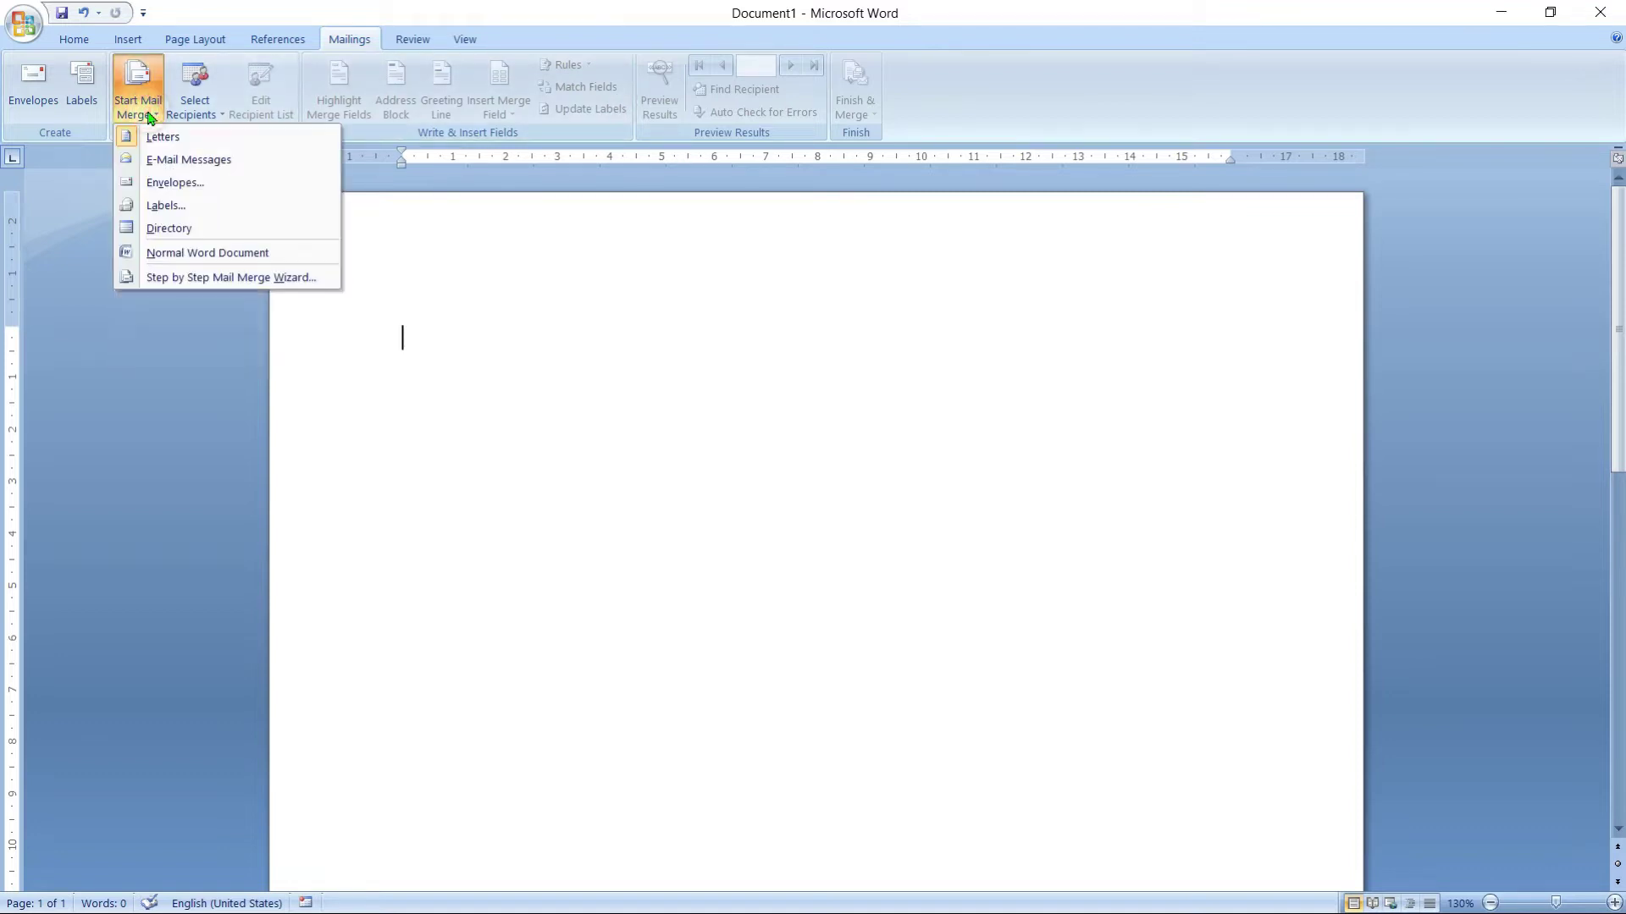
click(192, 279)
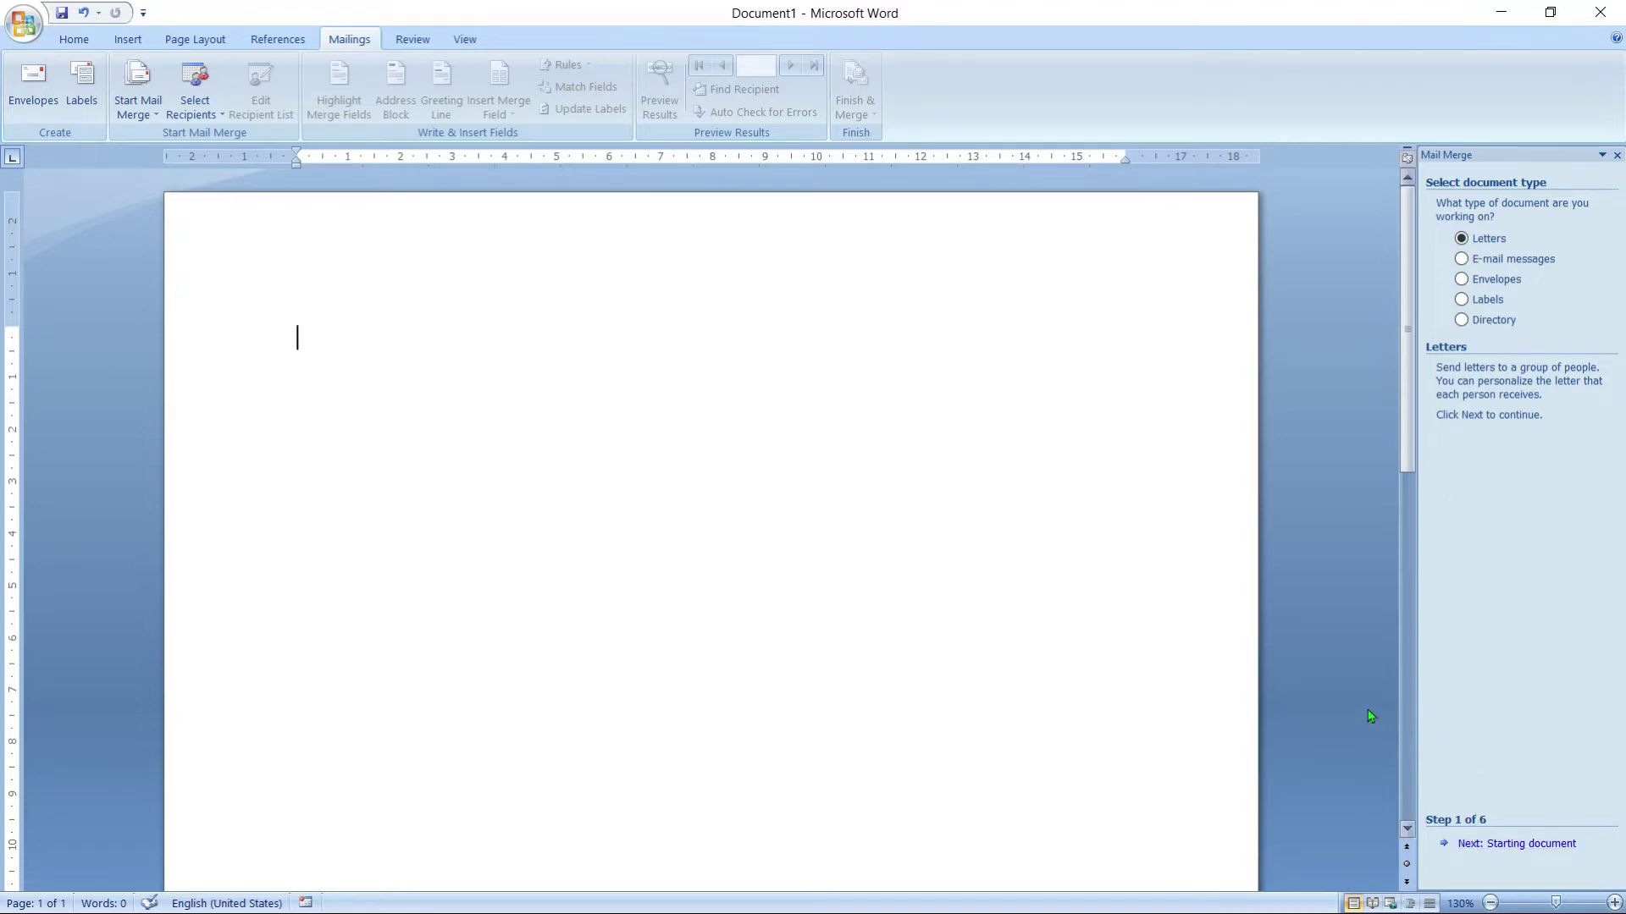
At the starting-document stage, try the template and existing options, then choose Use the current document
click(1484, 844)
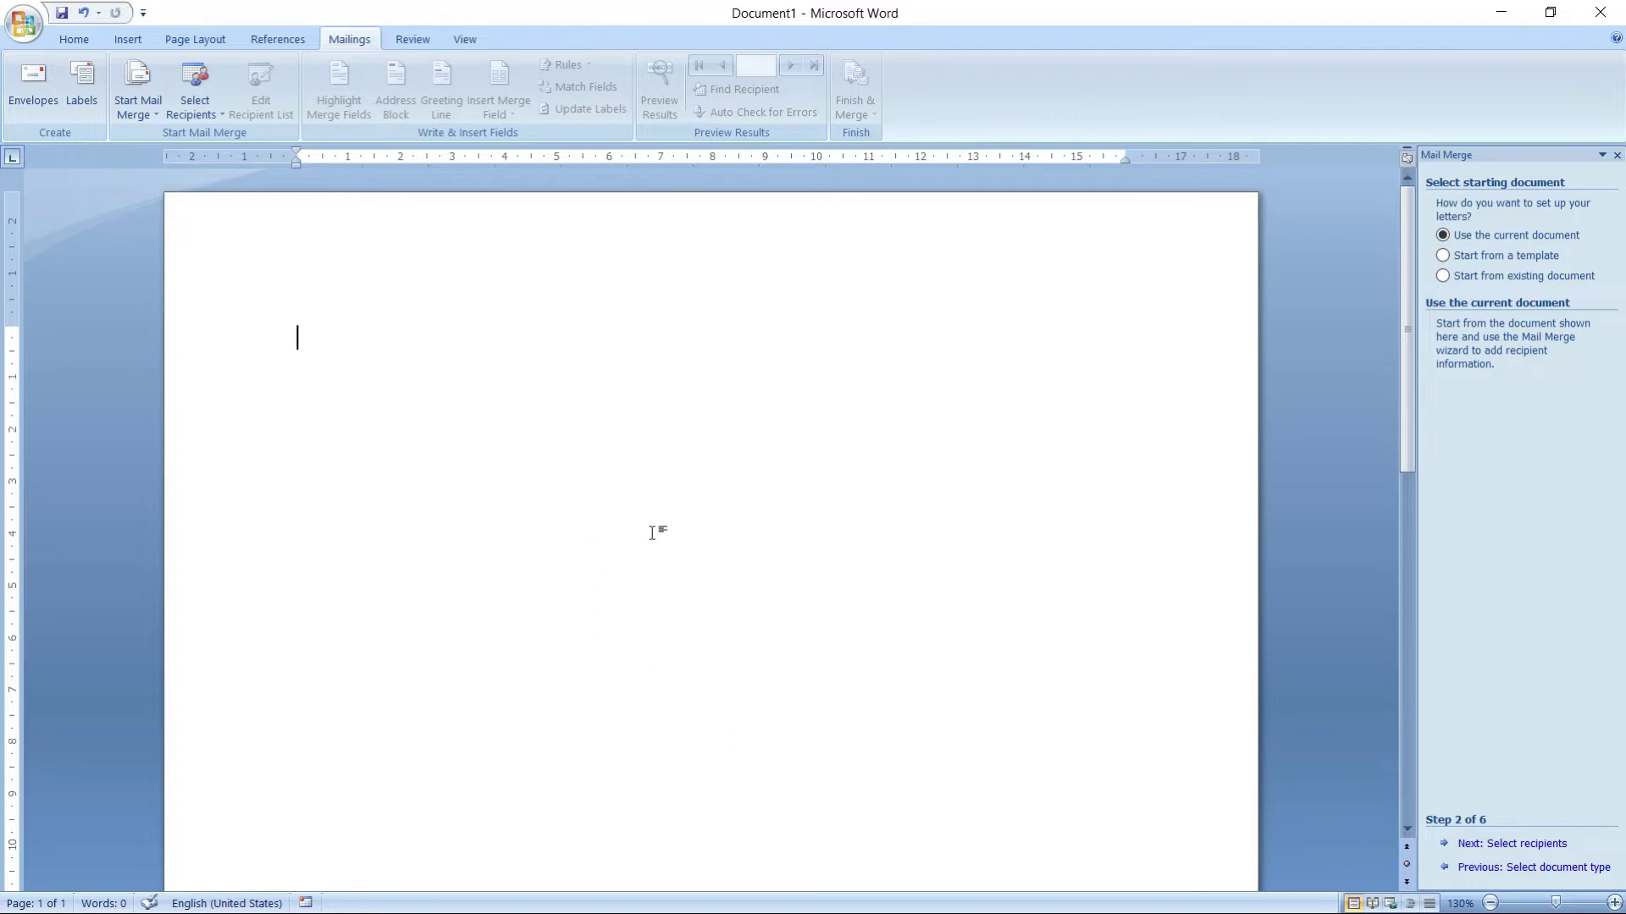
click(1524, 262)
click(1500, 371)
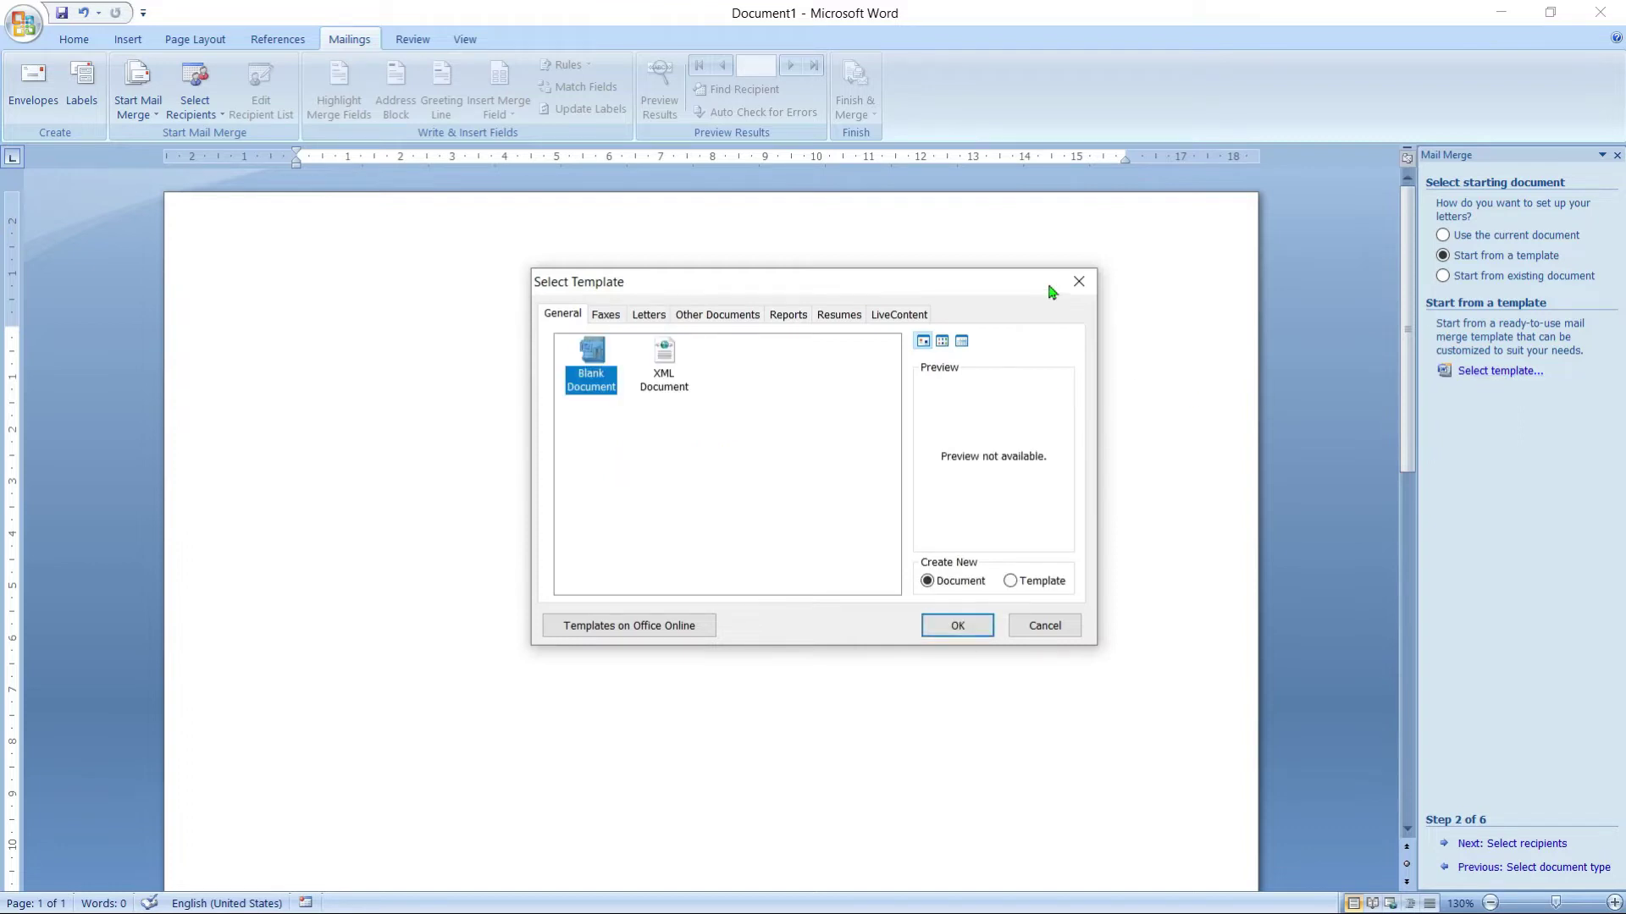
click(1078, 281)
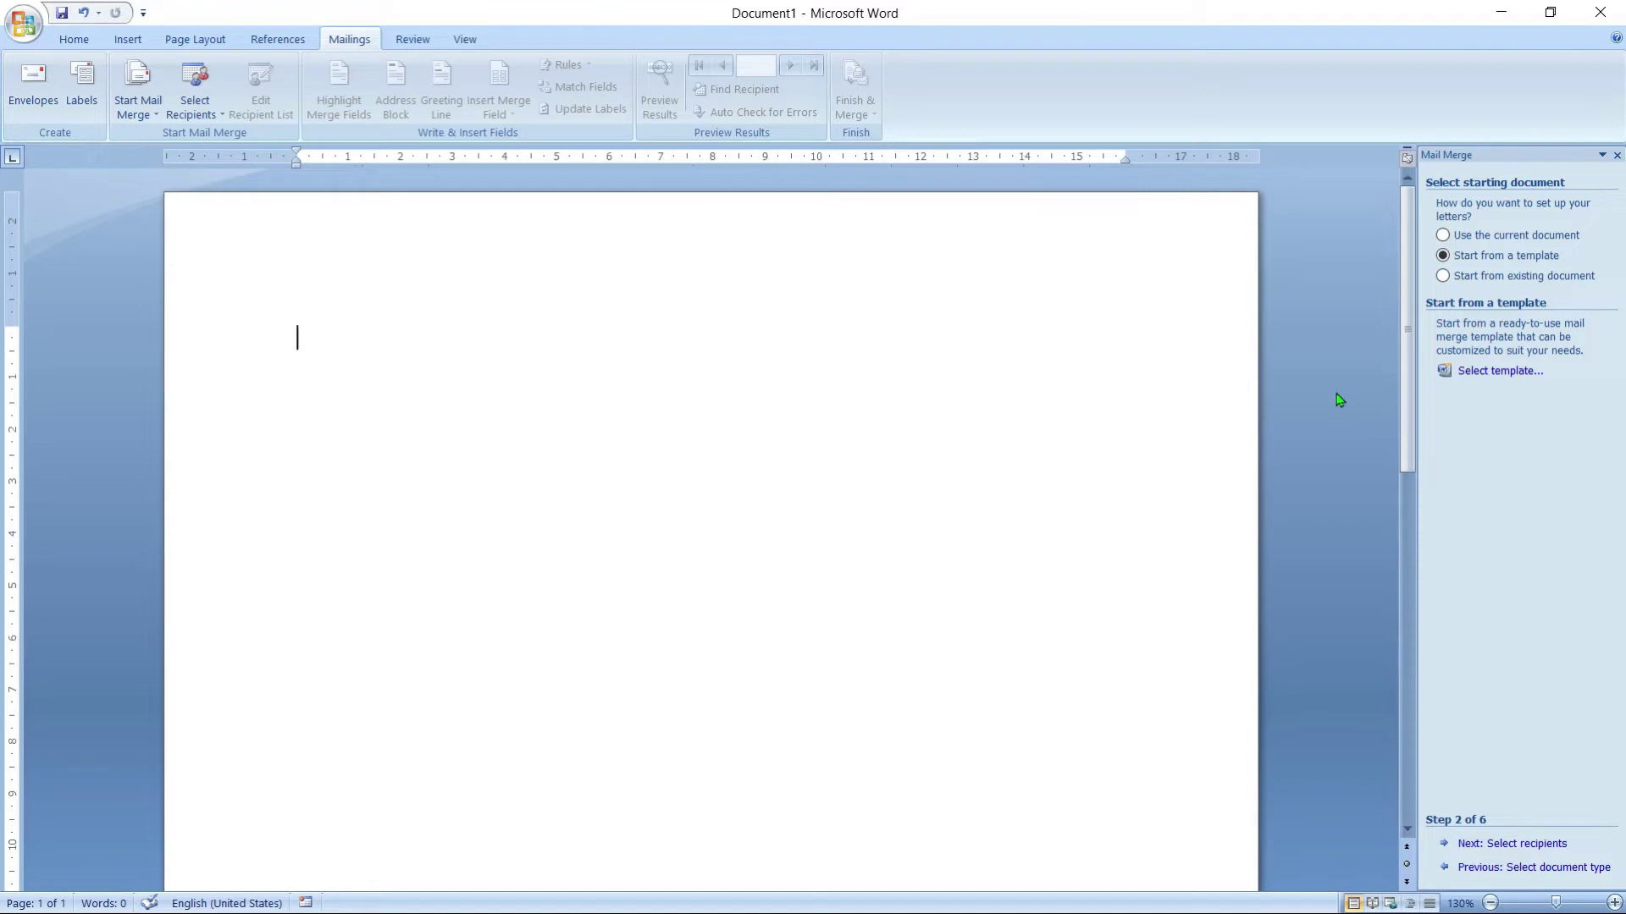
click(1442, 275)
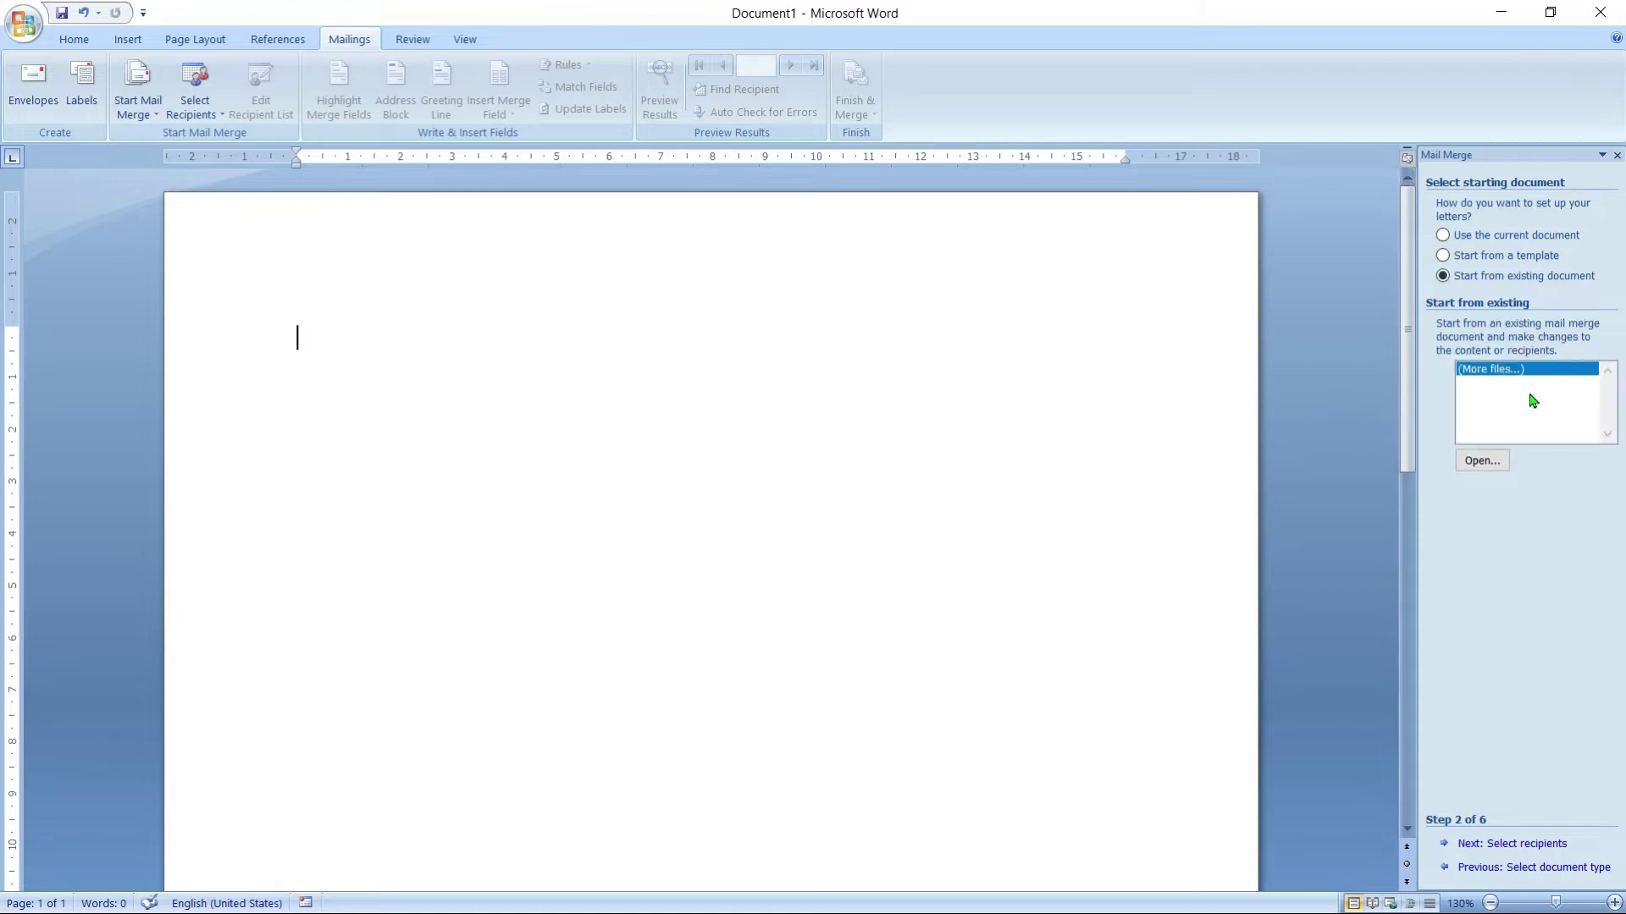
click(1492, 241)
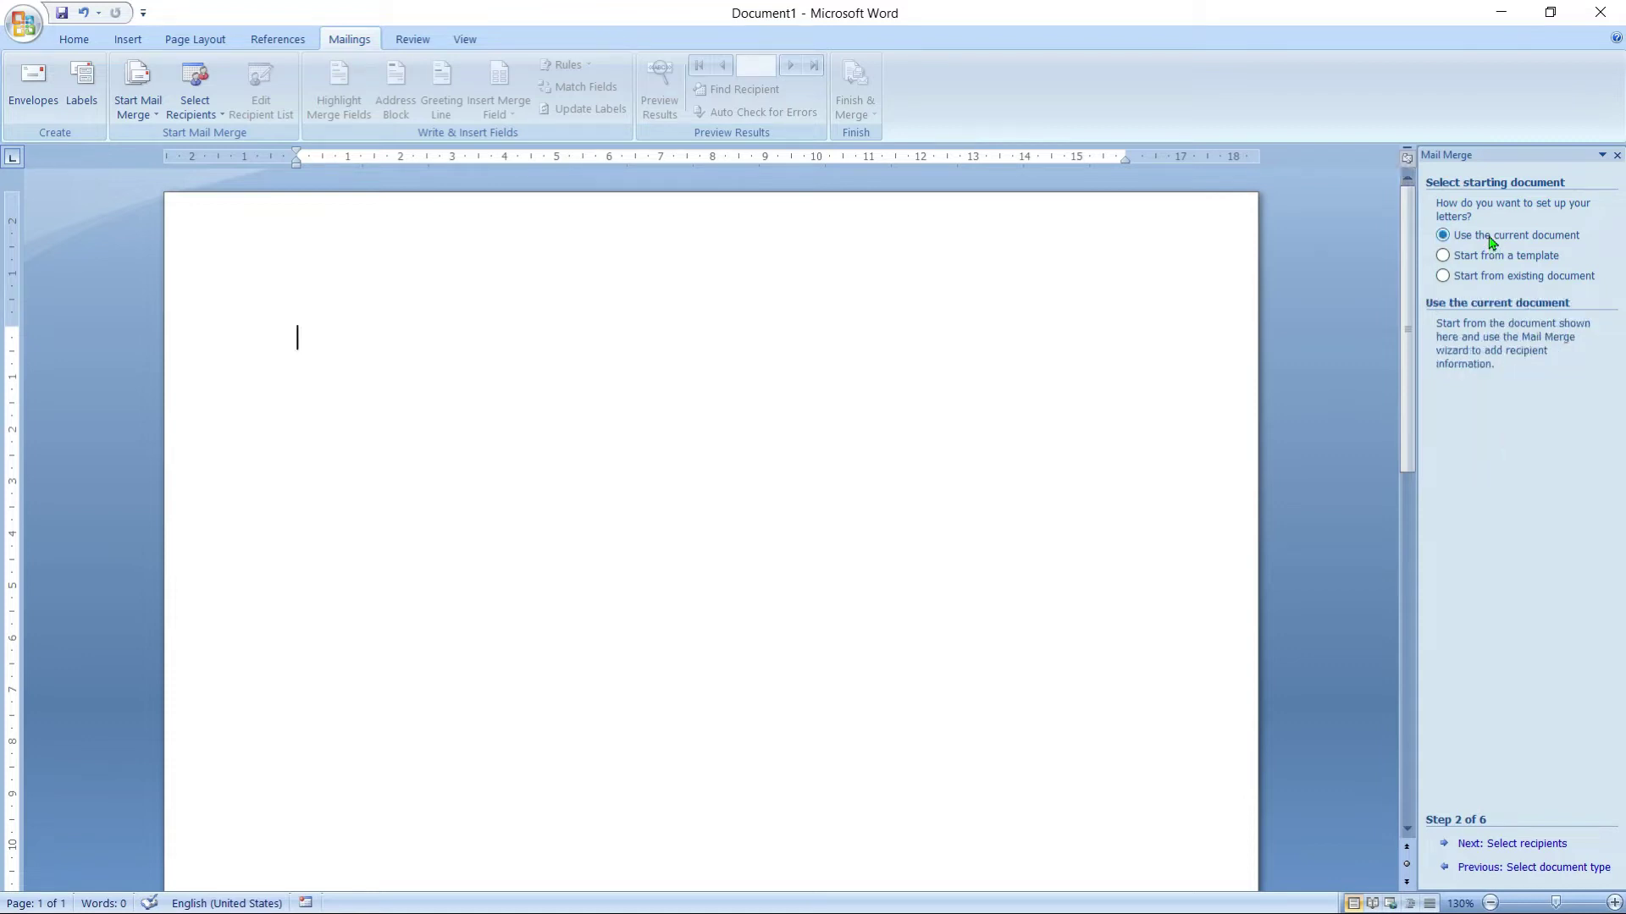
Go to Select recipients, choose Type a new list, and open the New Address List dialog
click(1473, 845)
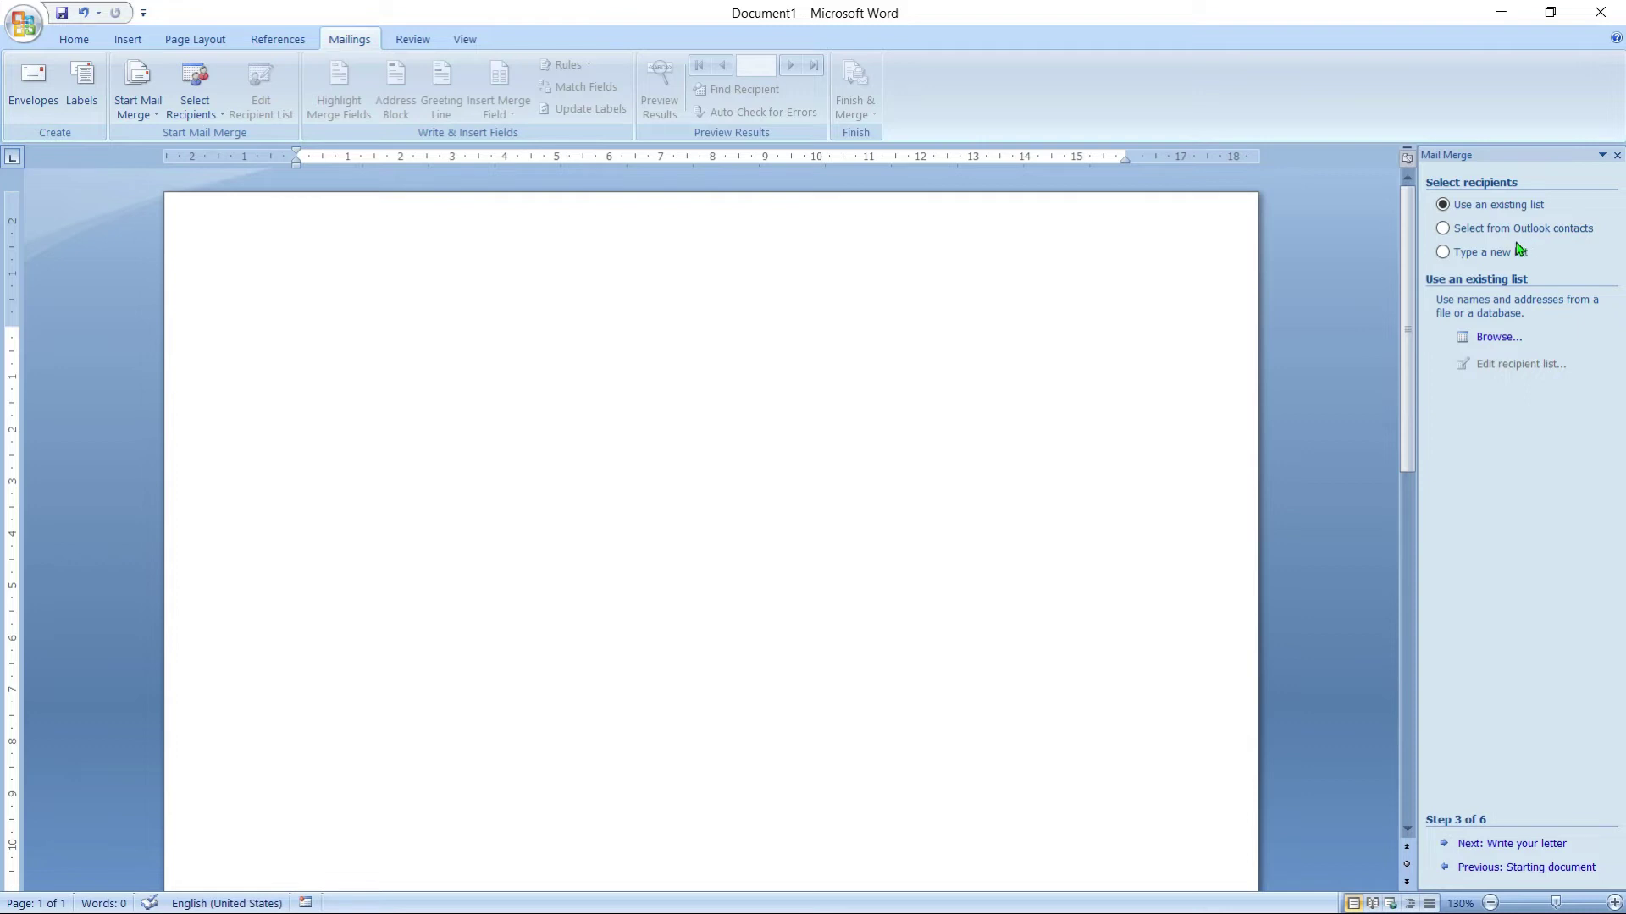
click(1508, 253)
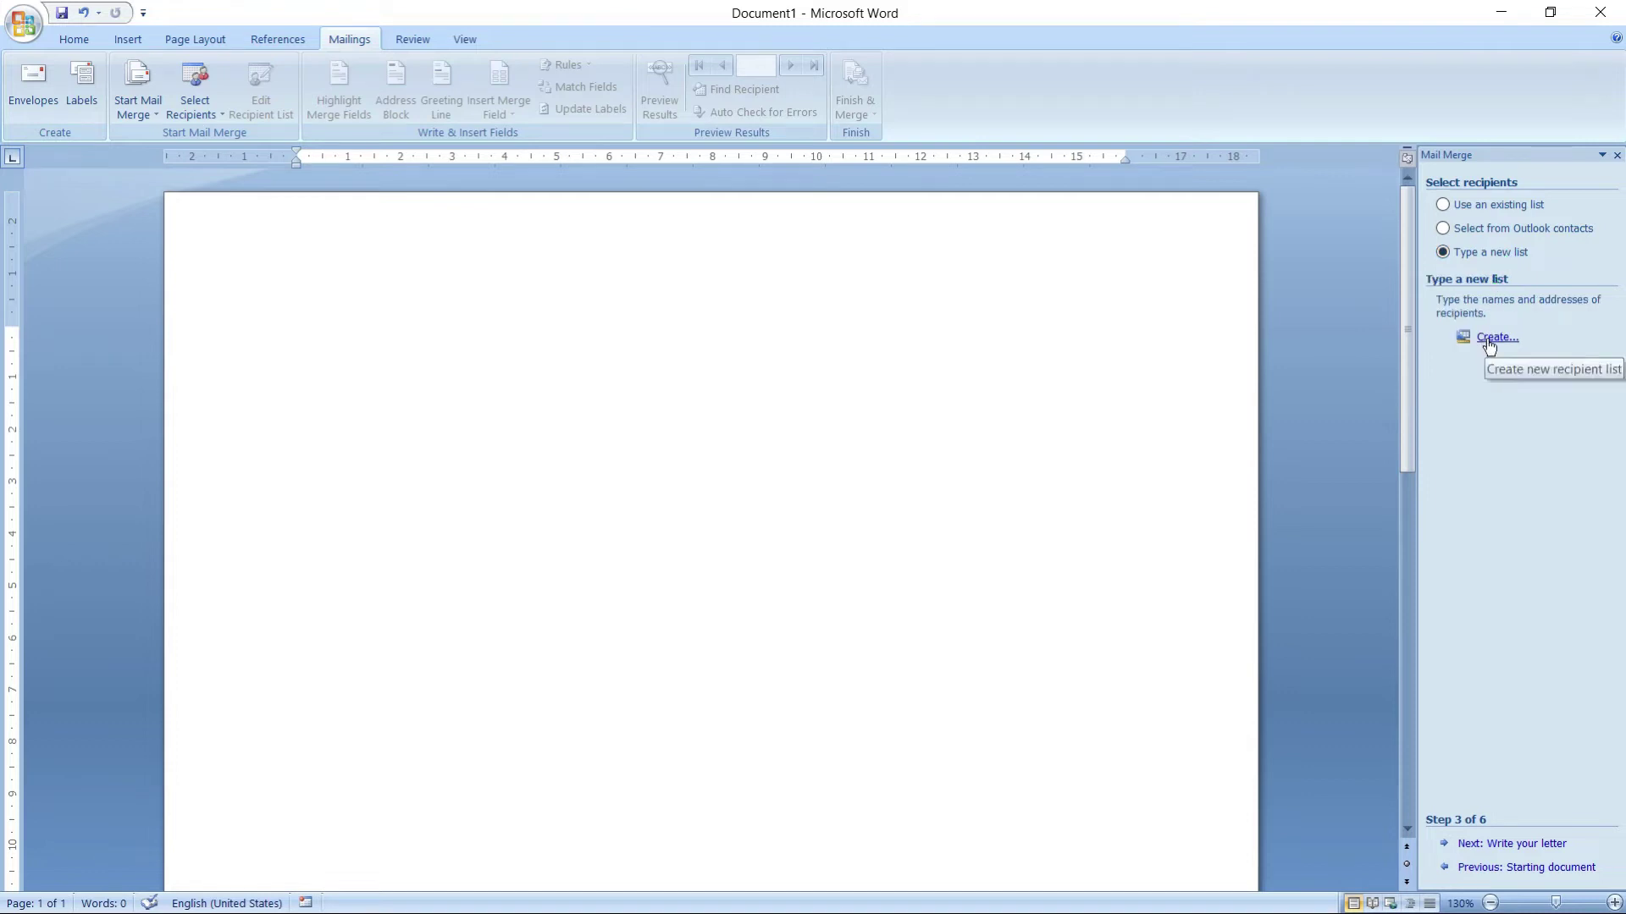
click(1497, 338)
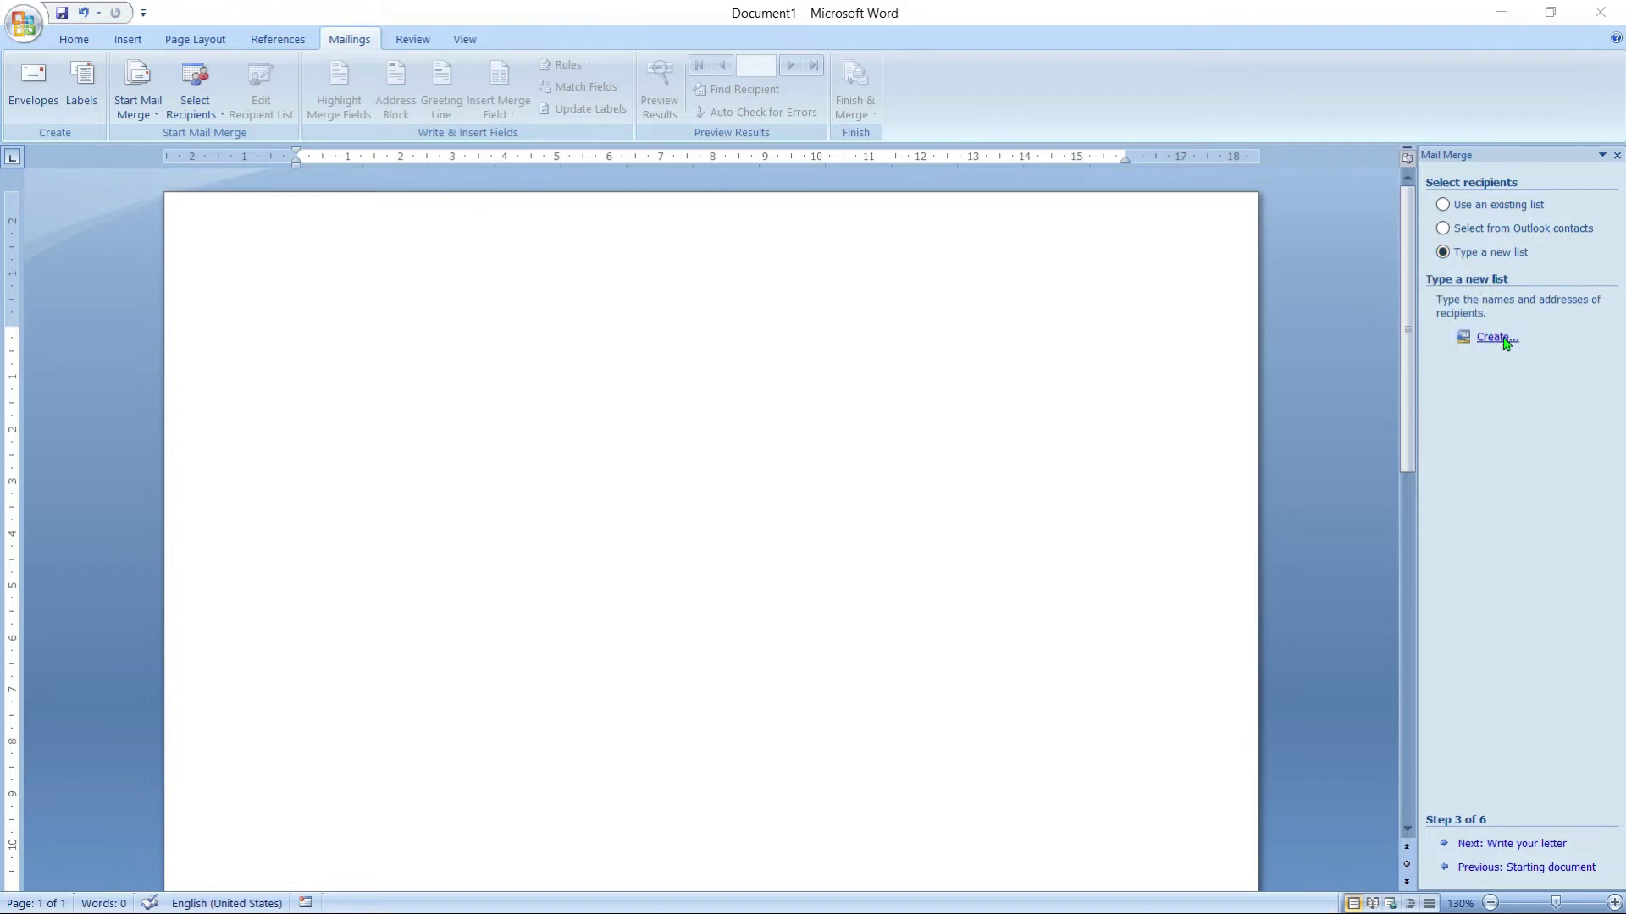
drag(927, 283, 963, 229)
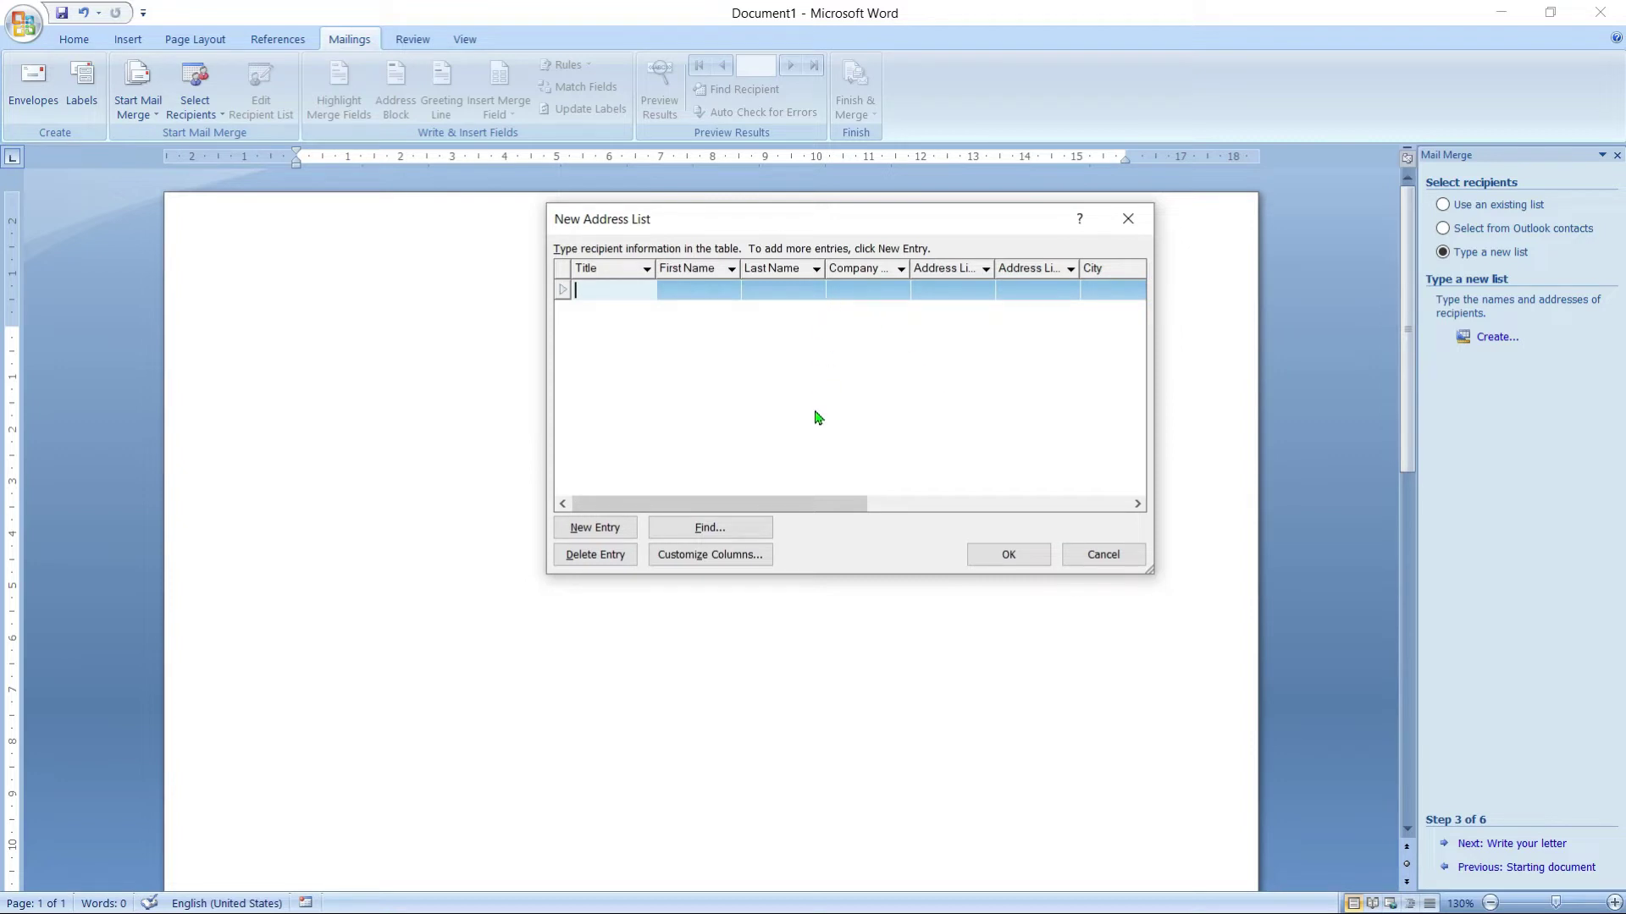
In Customize Address List, delete the Title, E-mail Address and Work Phone fields
click(731, 558)
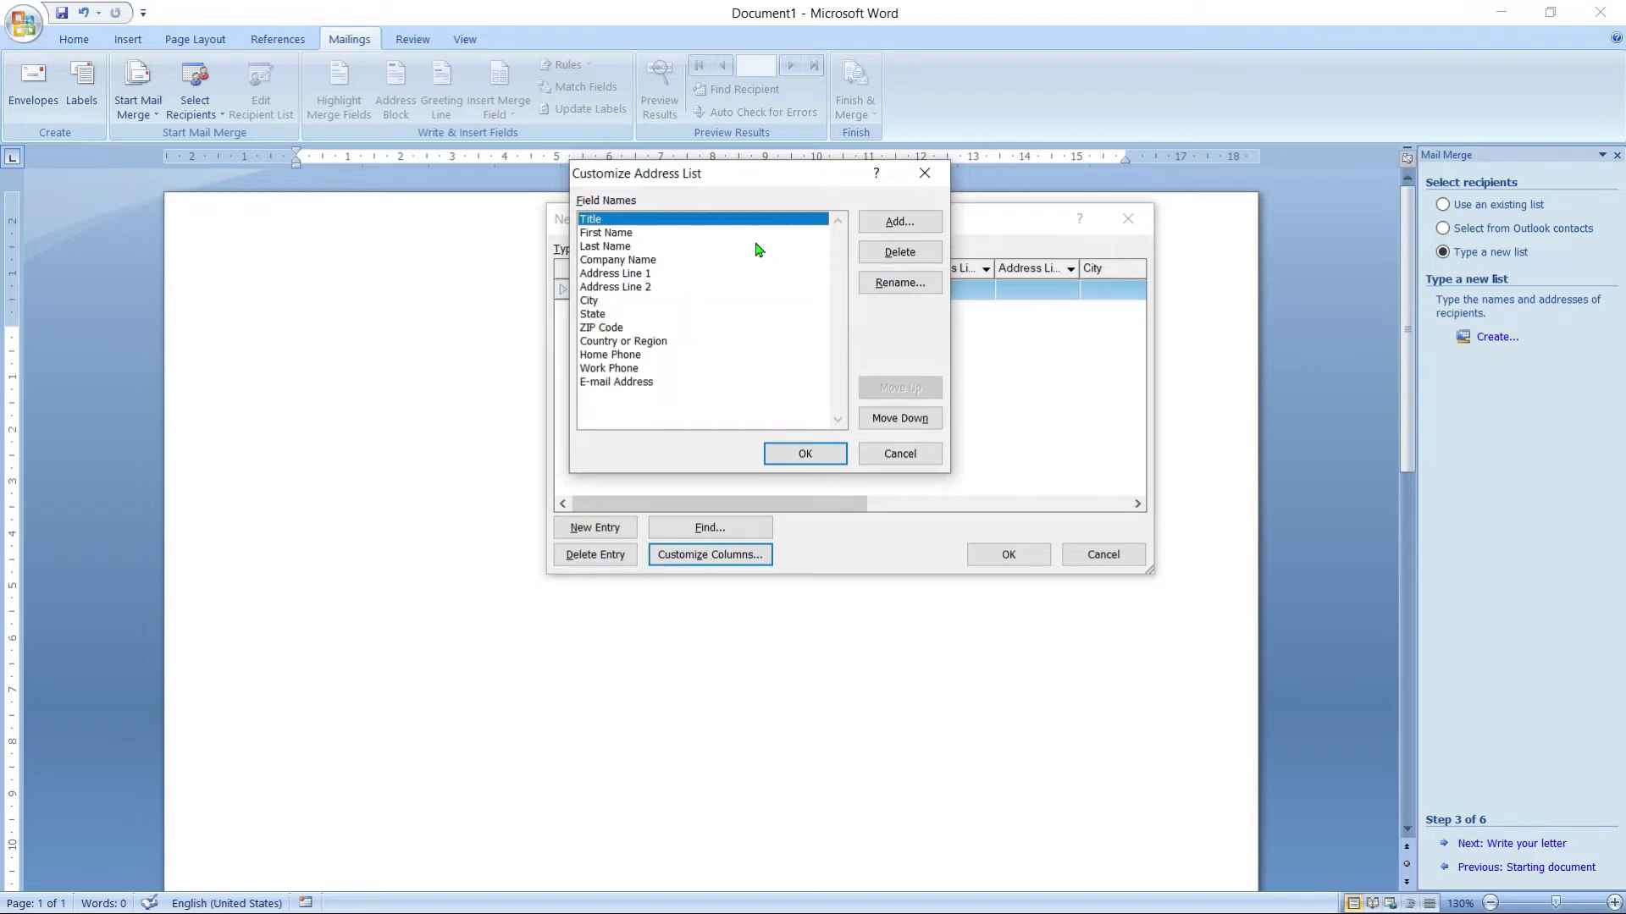
click(899, 252)
click(779, 520)
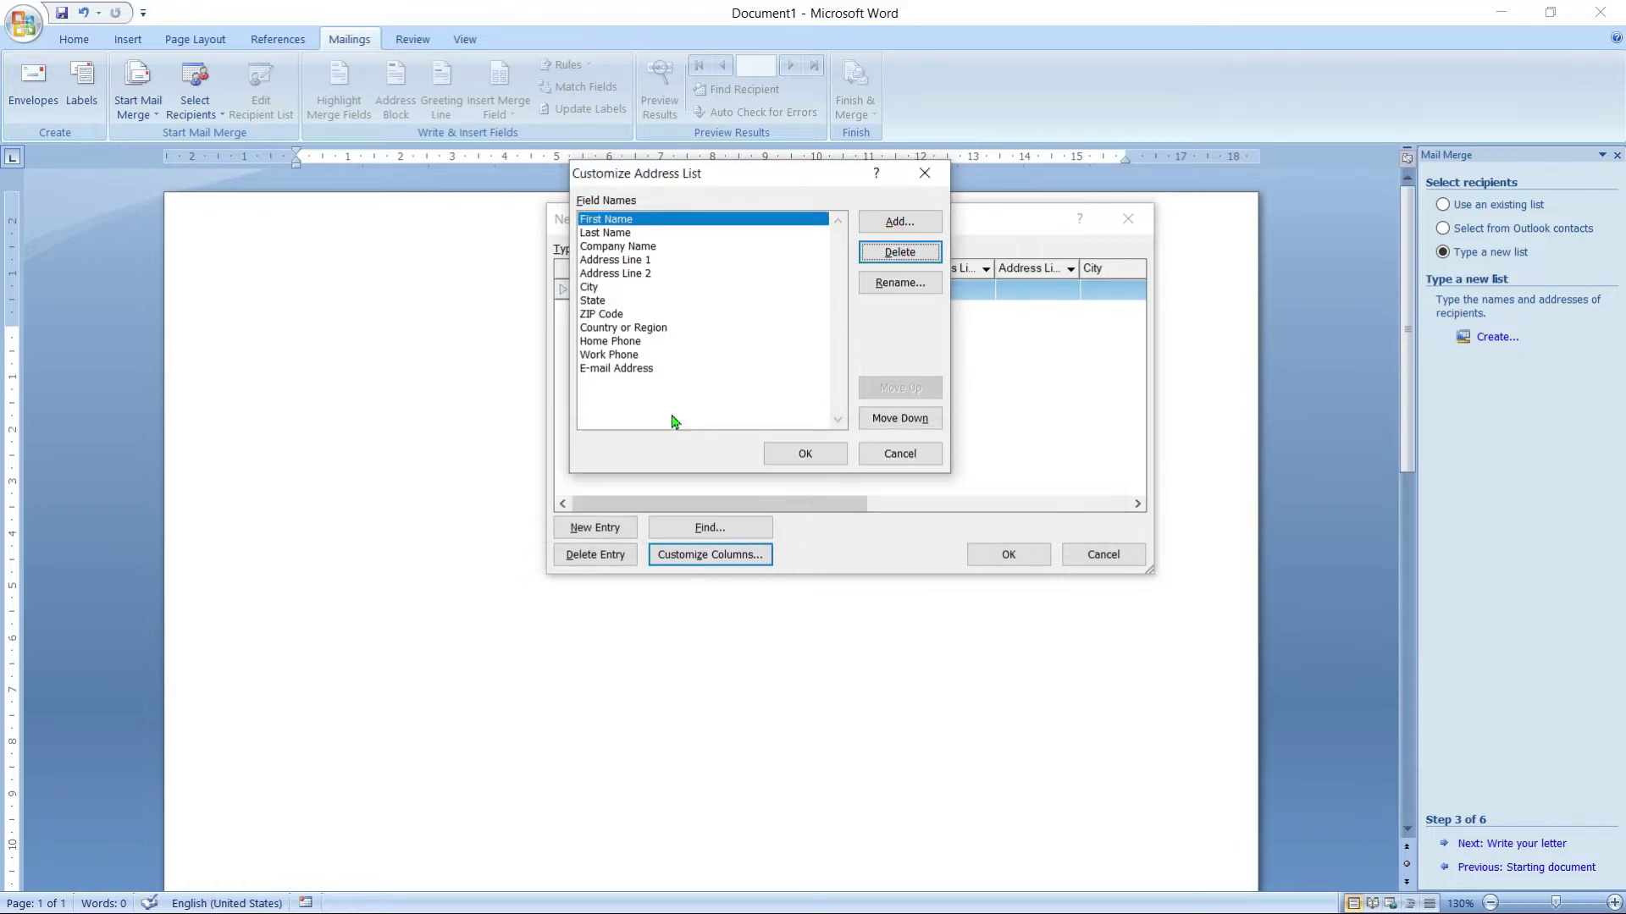
click(625, 368)
click(897, 252)
click(777, 520)
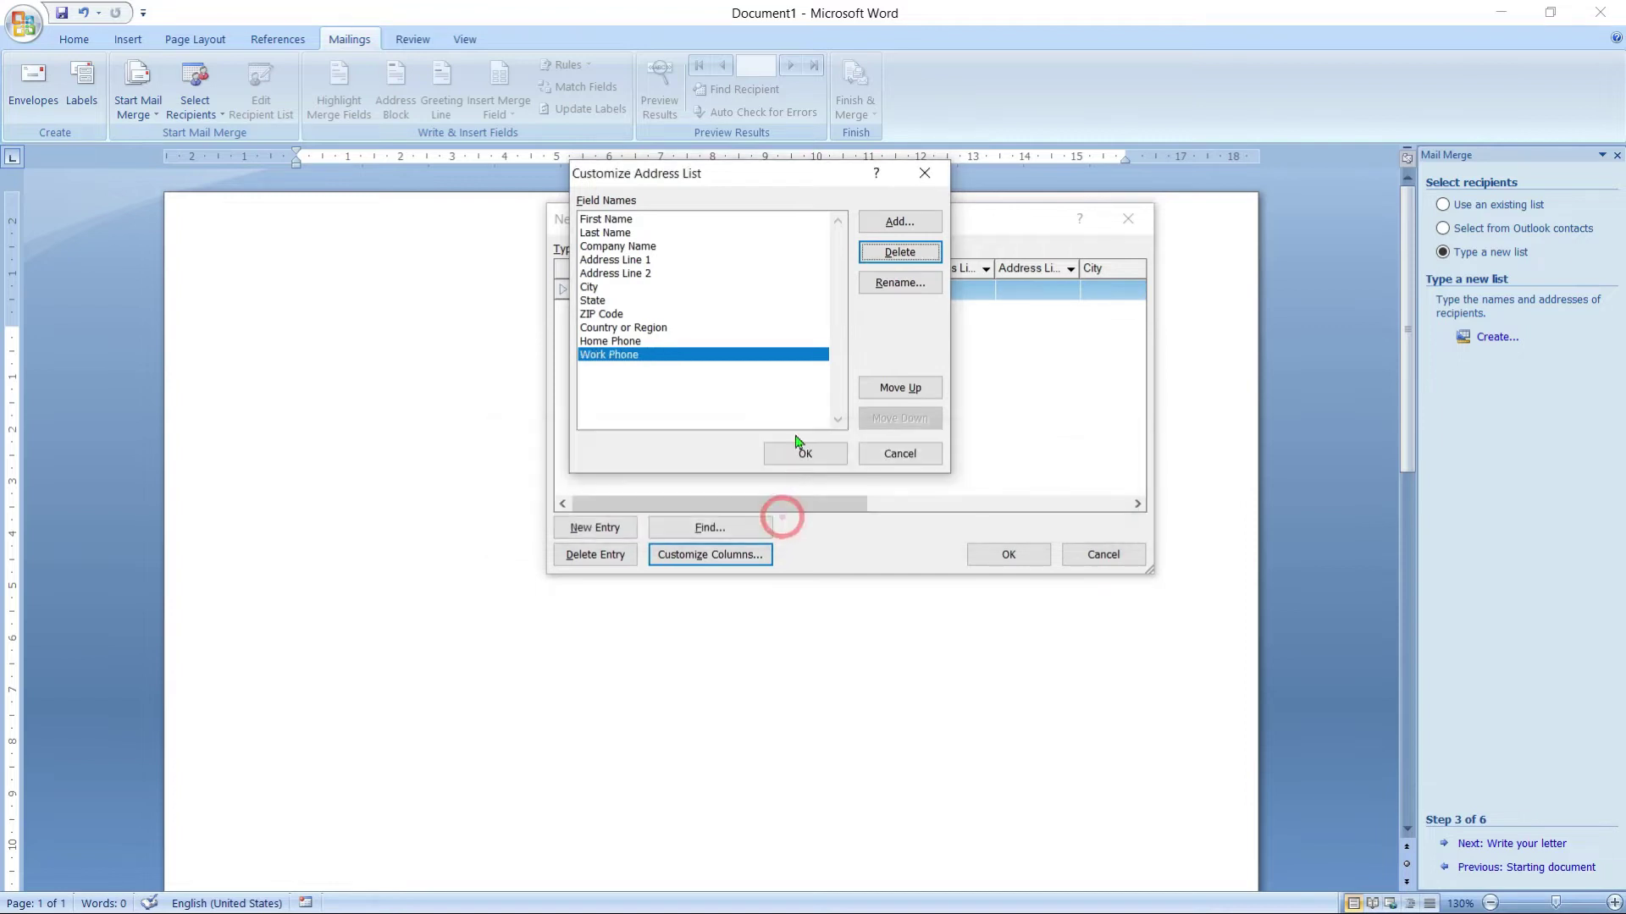
click(867, 253)
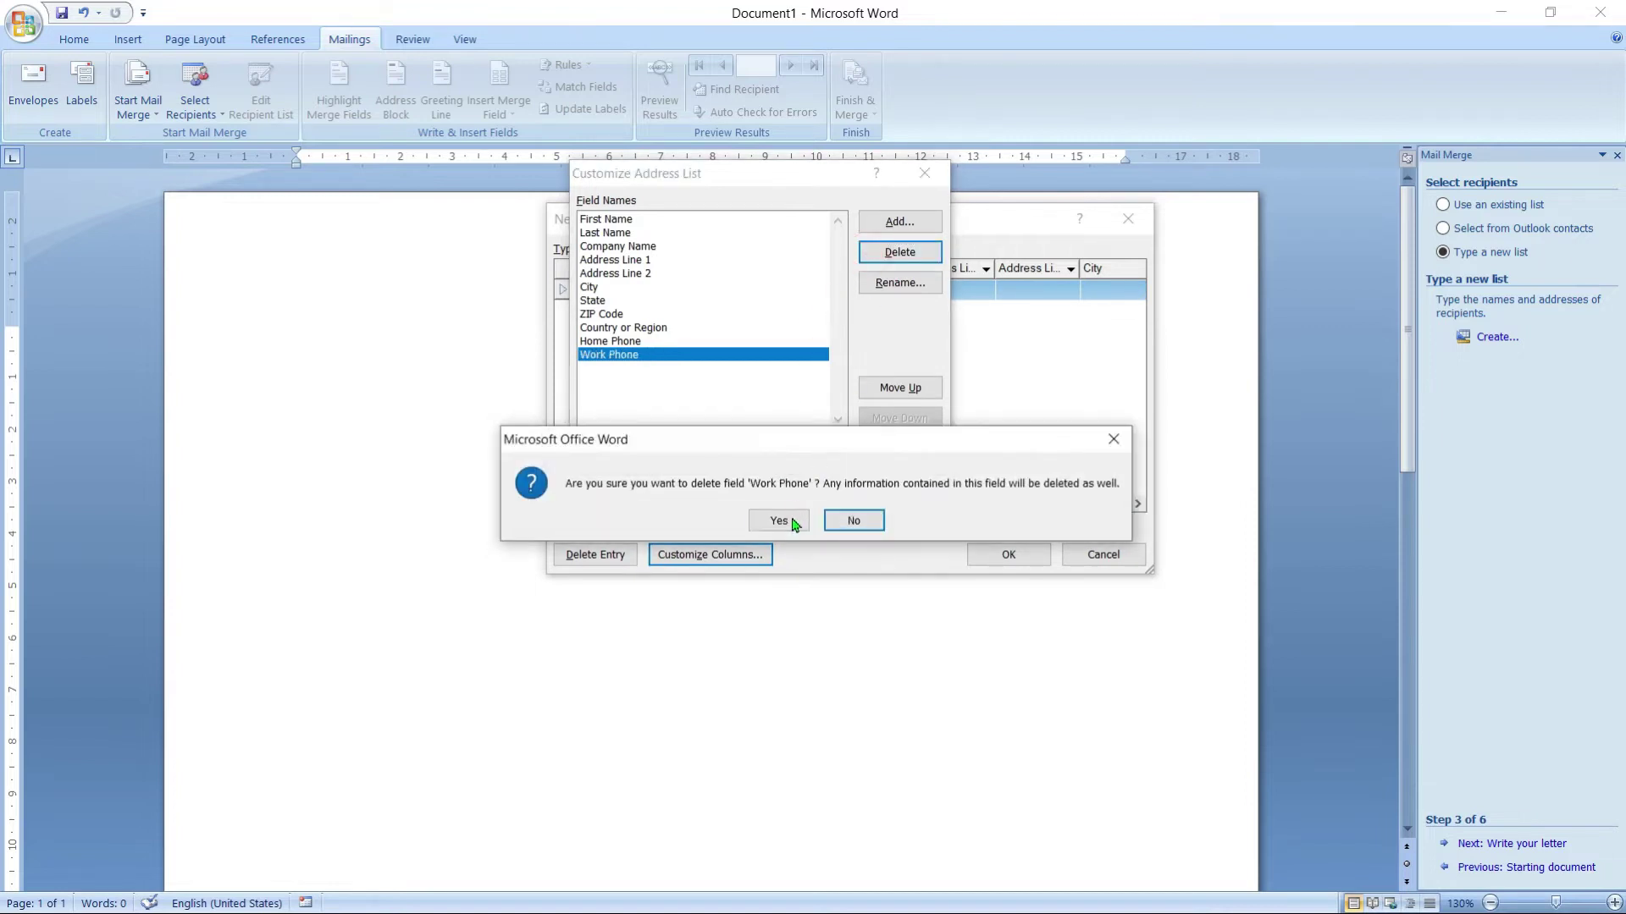
click(779, 520)
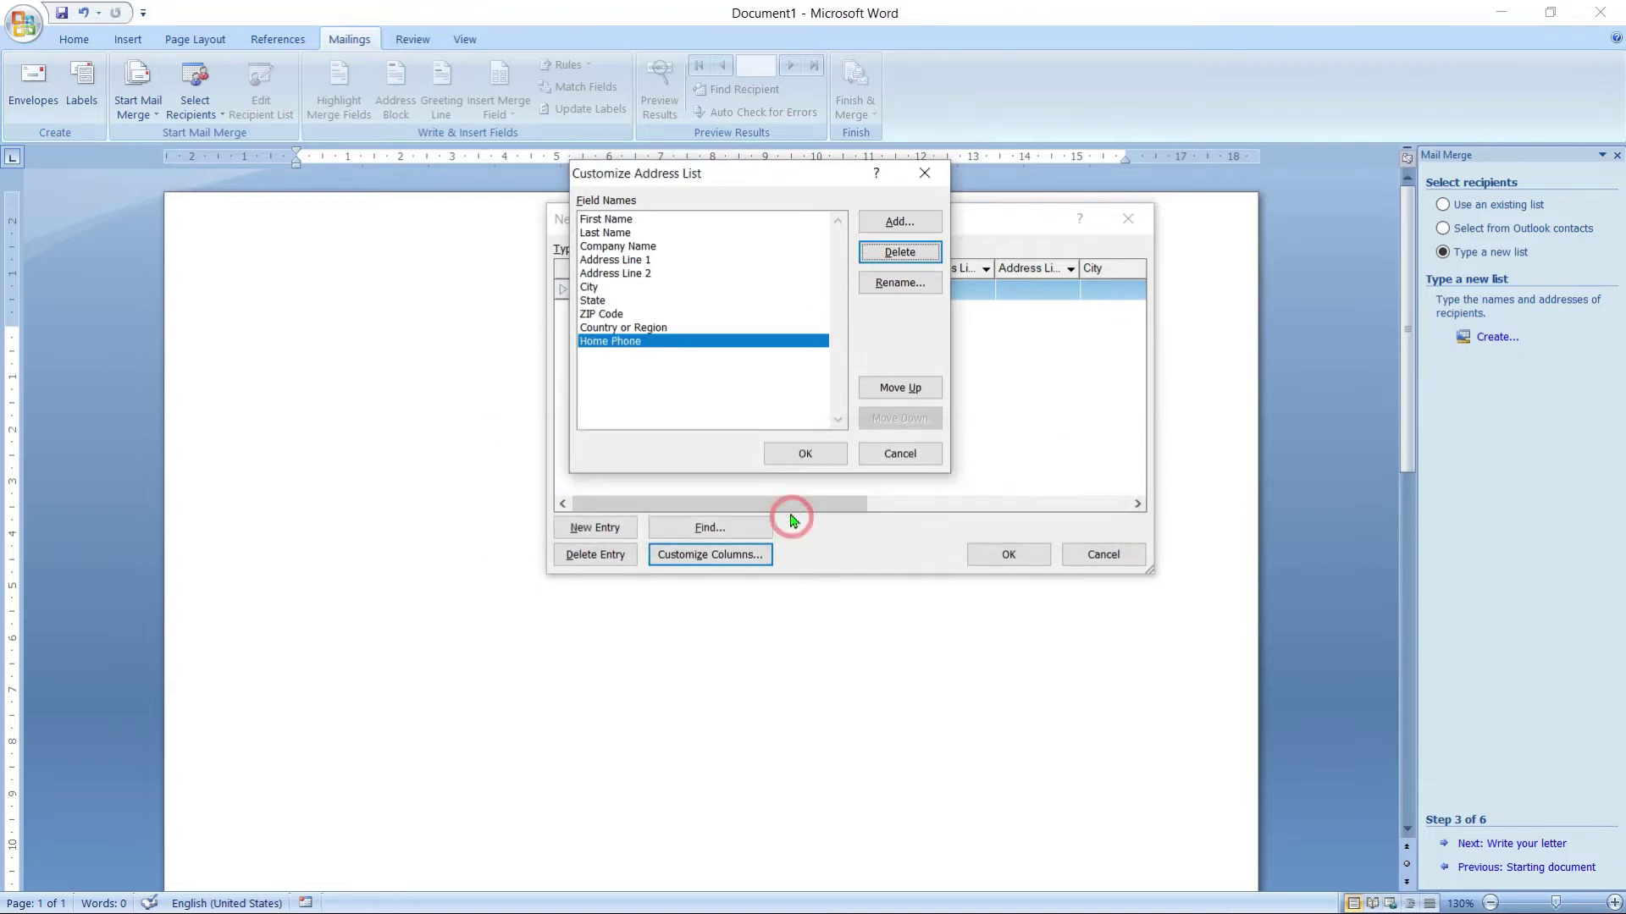
click(809, 457)
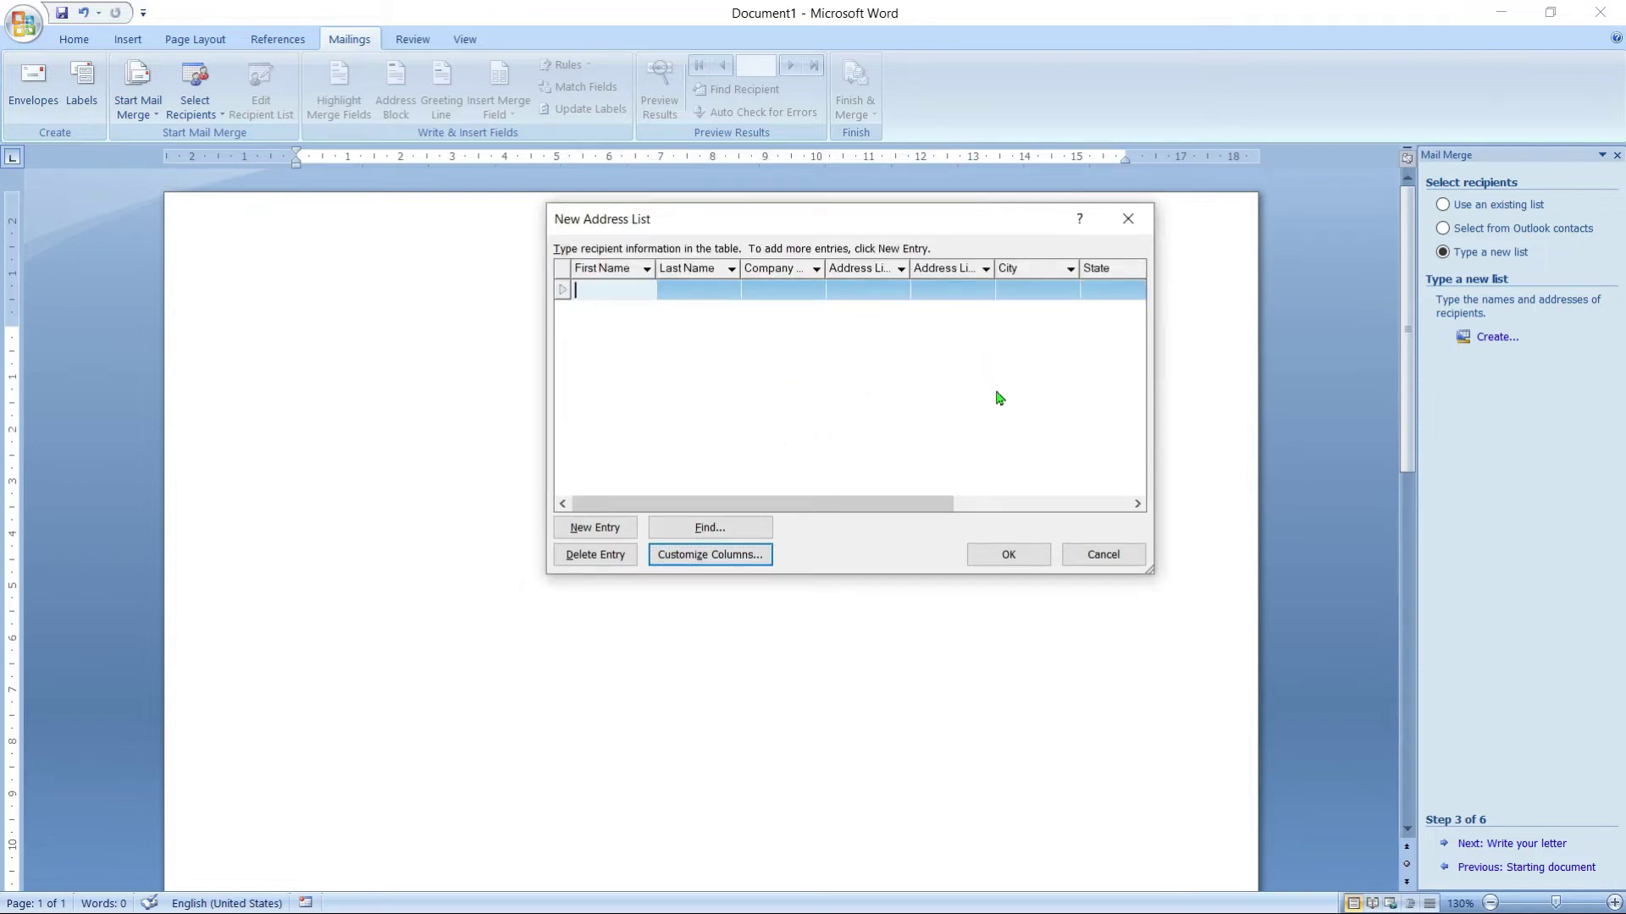
Discard the new address list without saving it and select Use an existing list
click(989, 554)
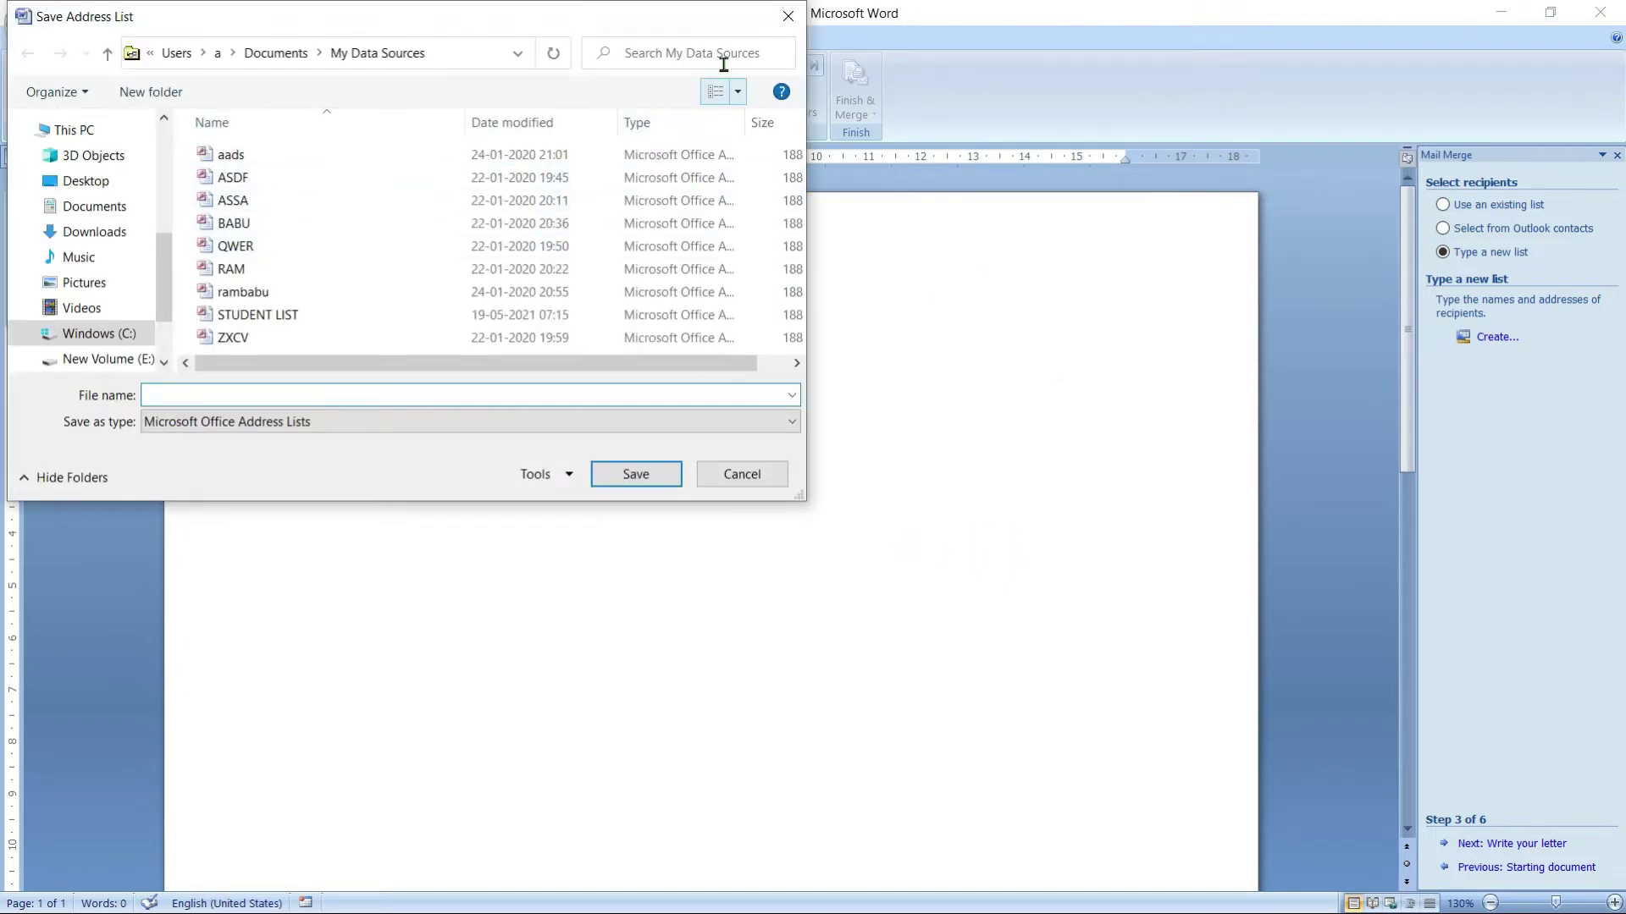
click(787, 16)
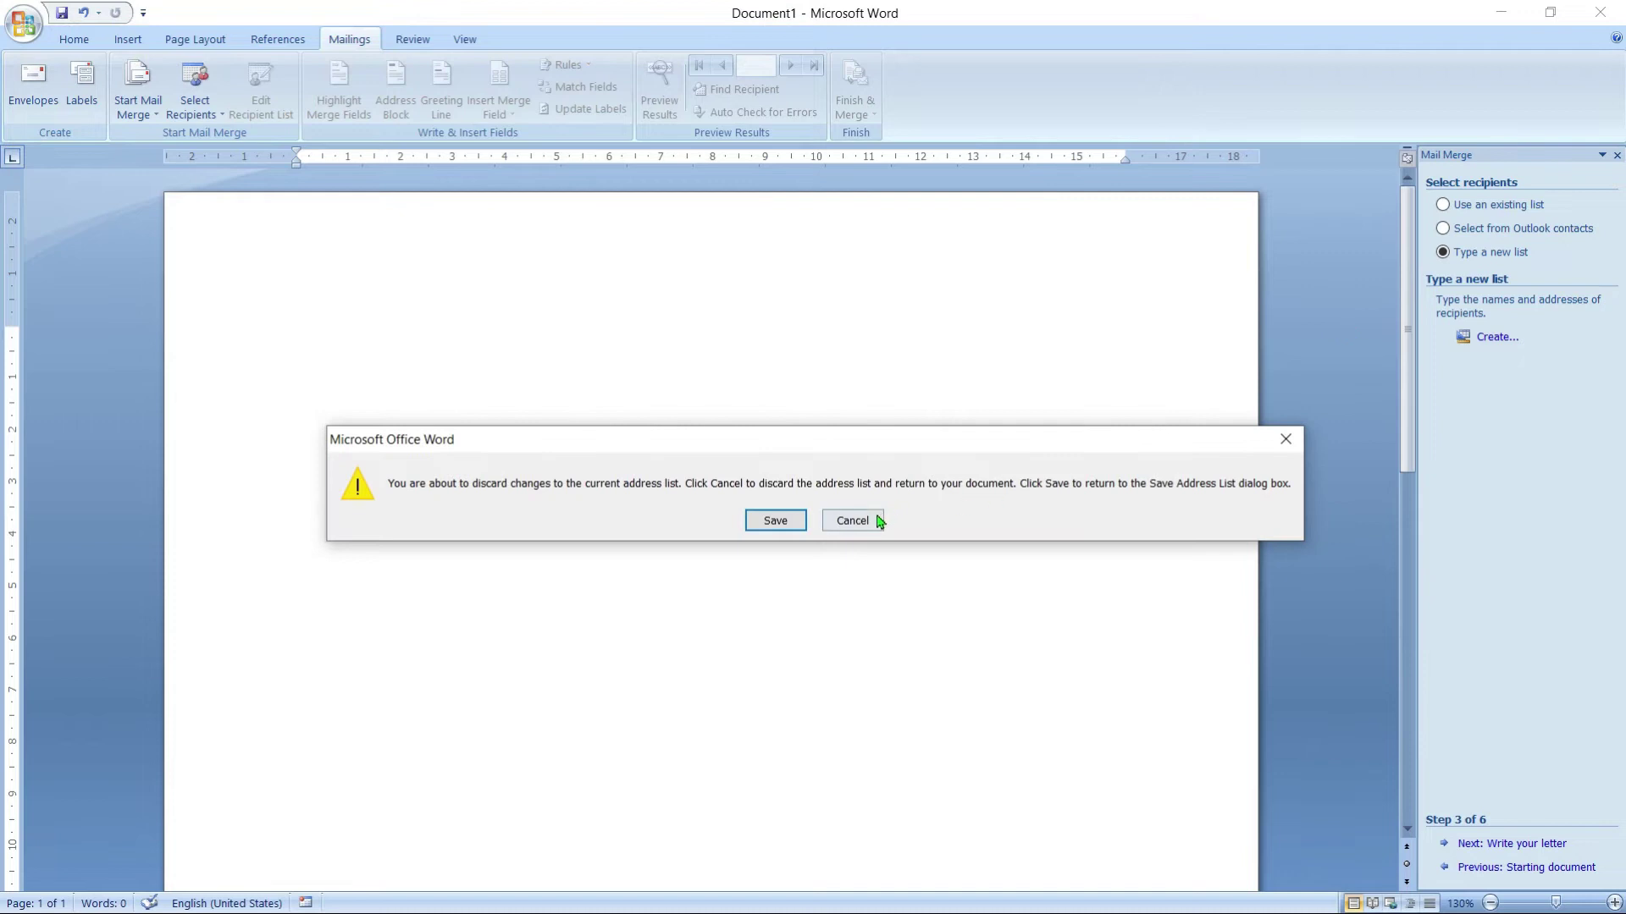
click(875, 519)
click(1445, 208)
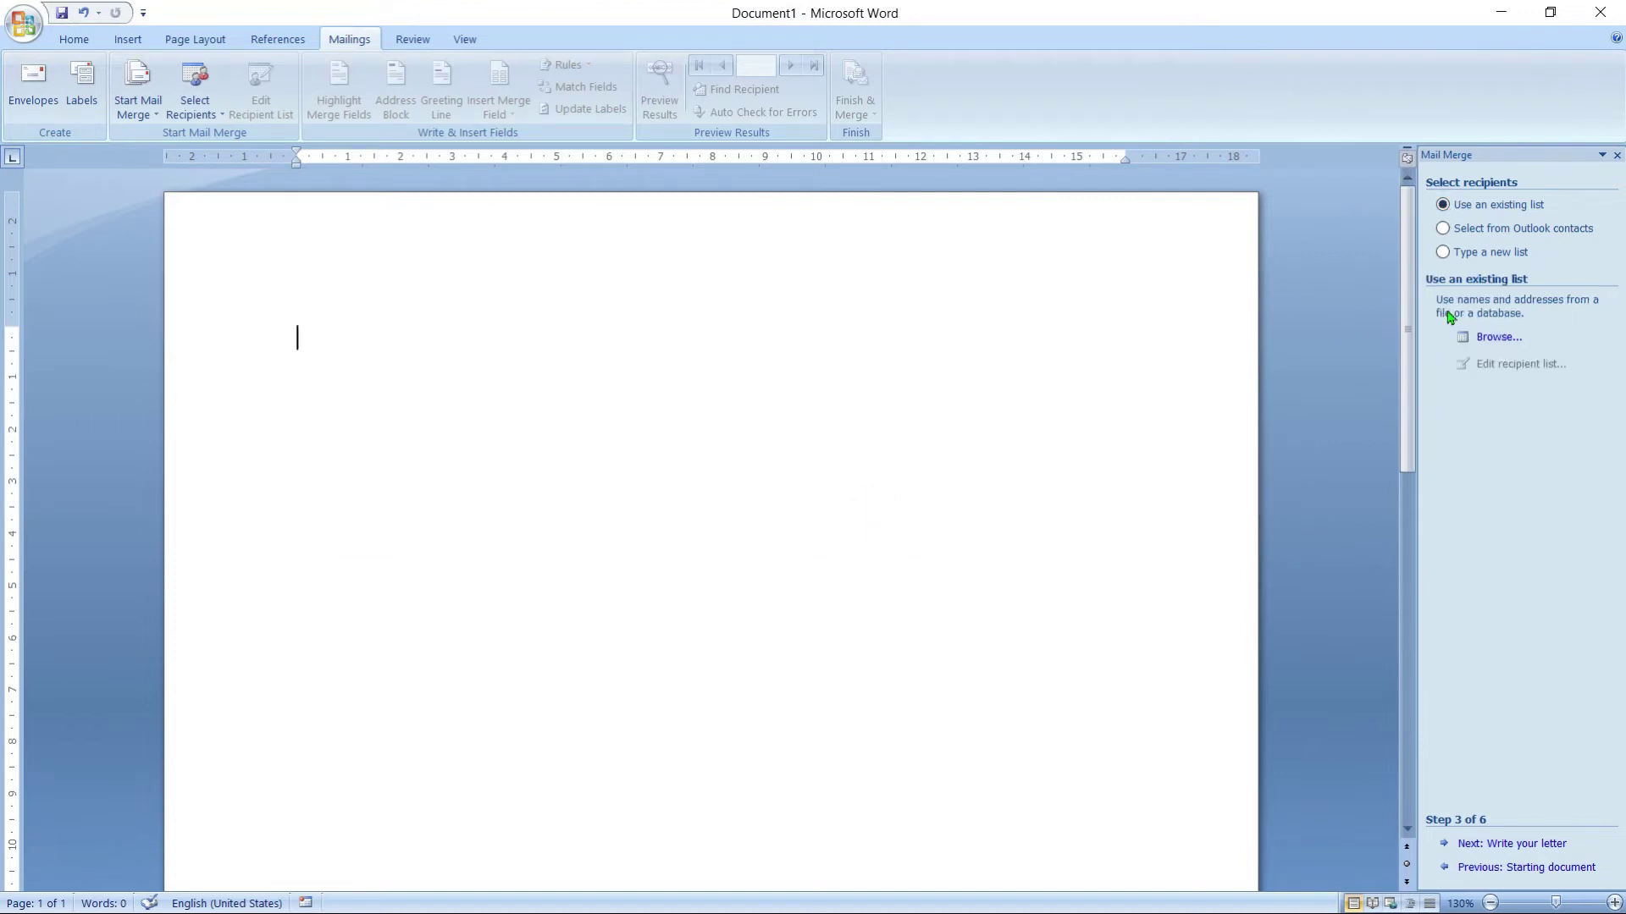
Open STUDENT LIST as the data source and accept its five recipients
click(1497, 338)
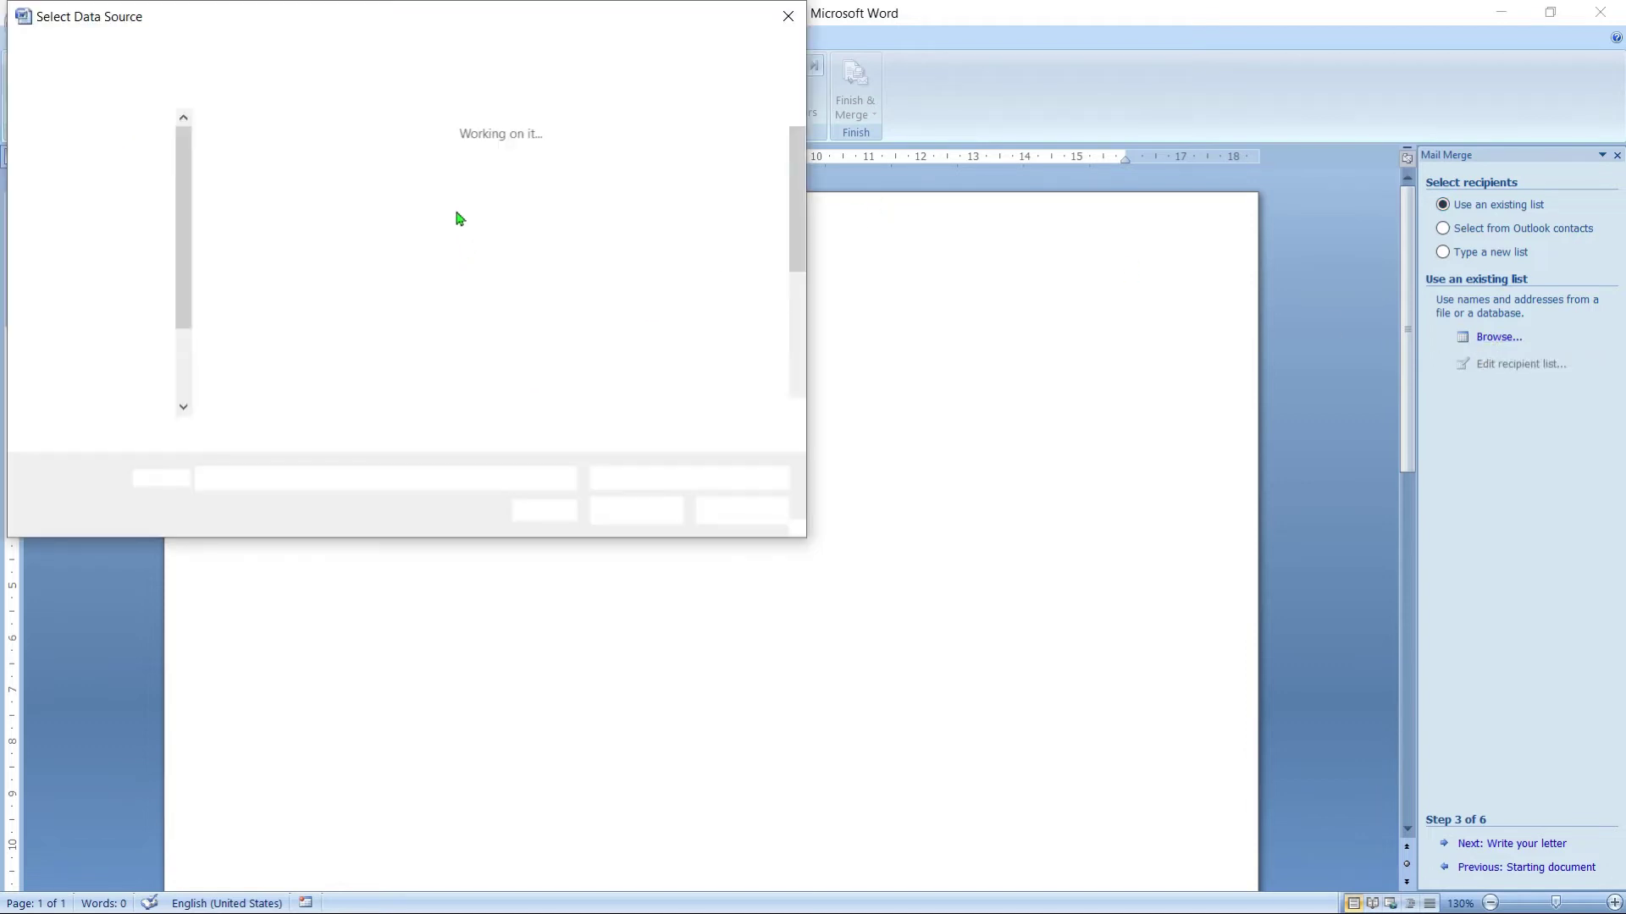
click(380, 133)
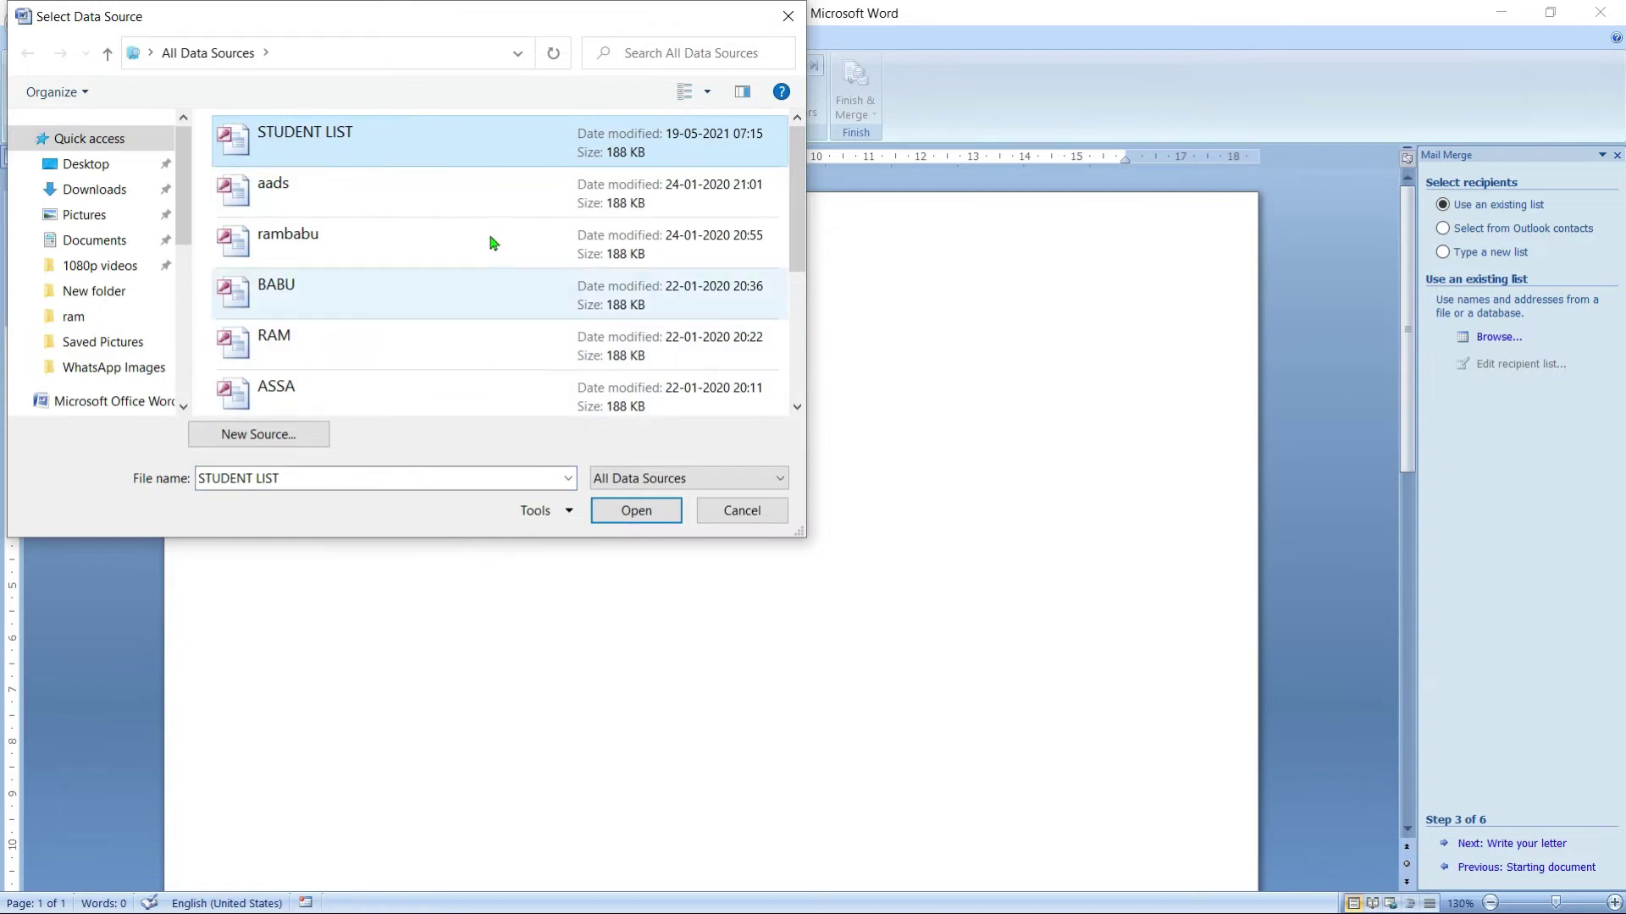
click(636, 511)
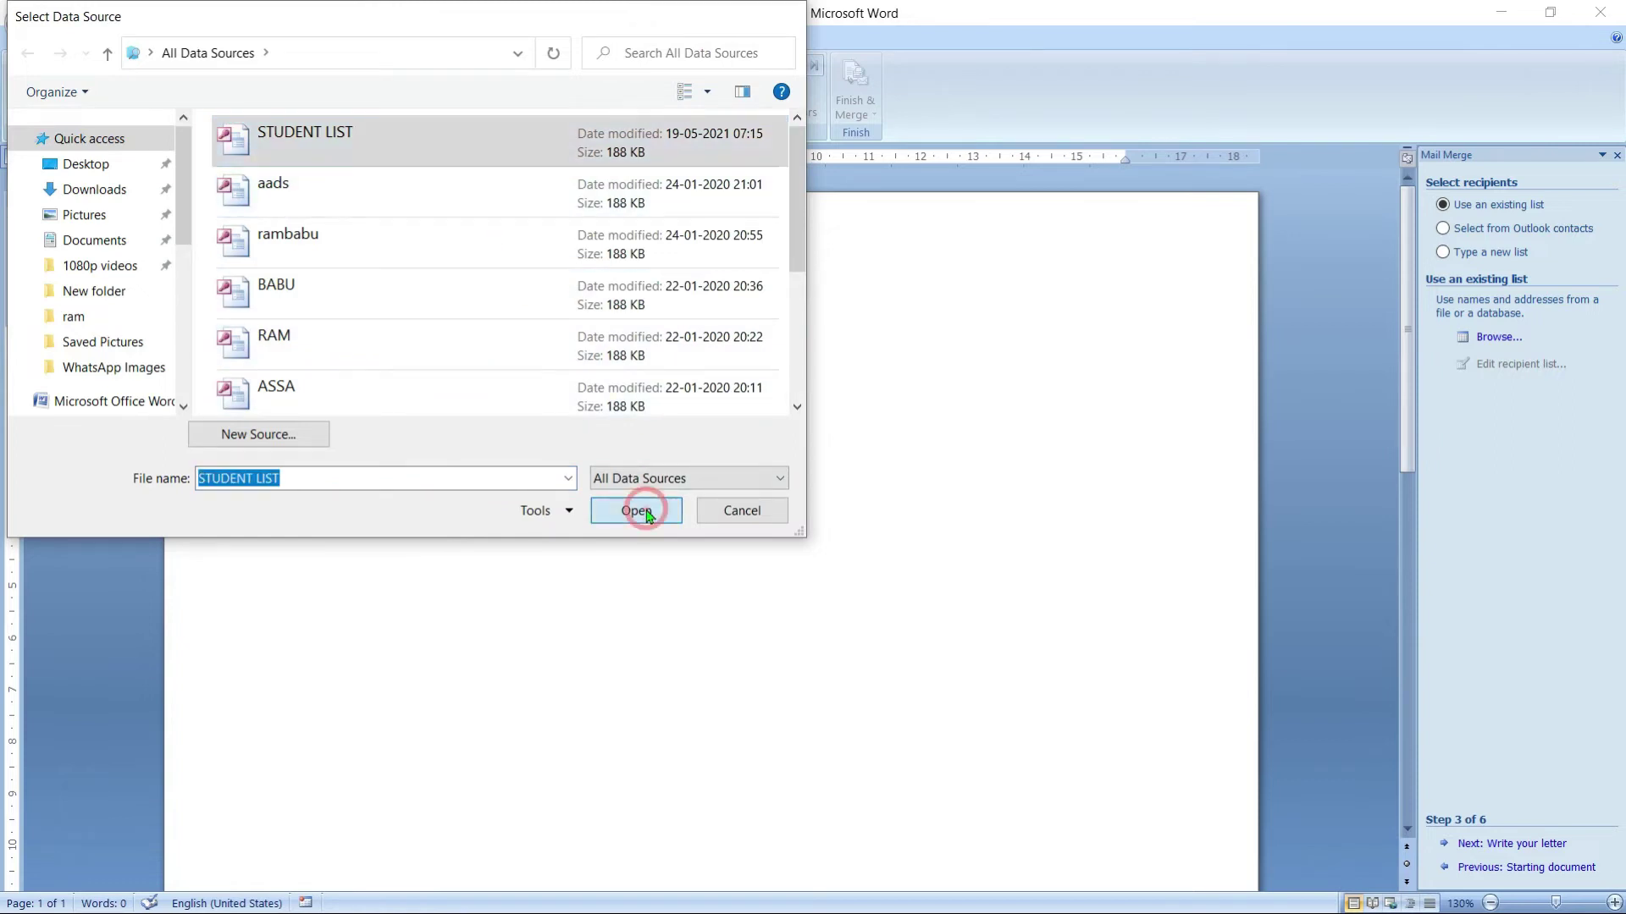
click(1014, 647)
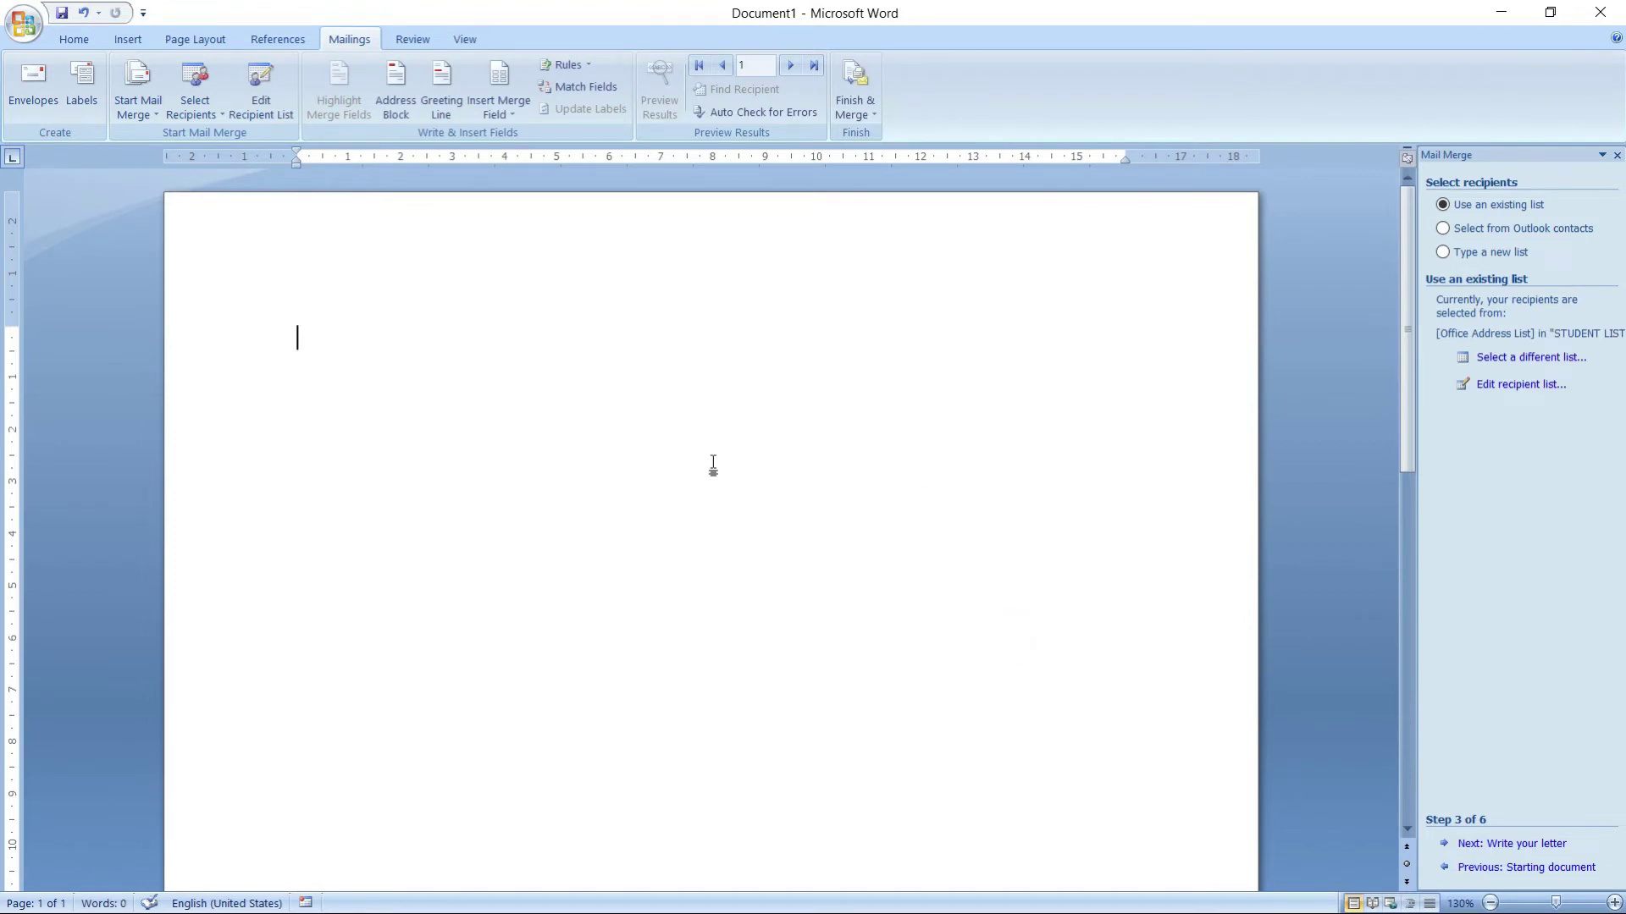
Generate sample text with =rand(), add two blank lines above it, and proceed to Write your letter
text(=ra)
text(nd)
text(()
key(Return)
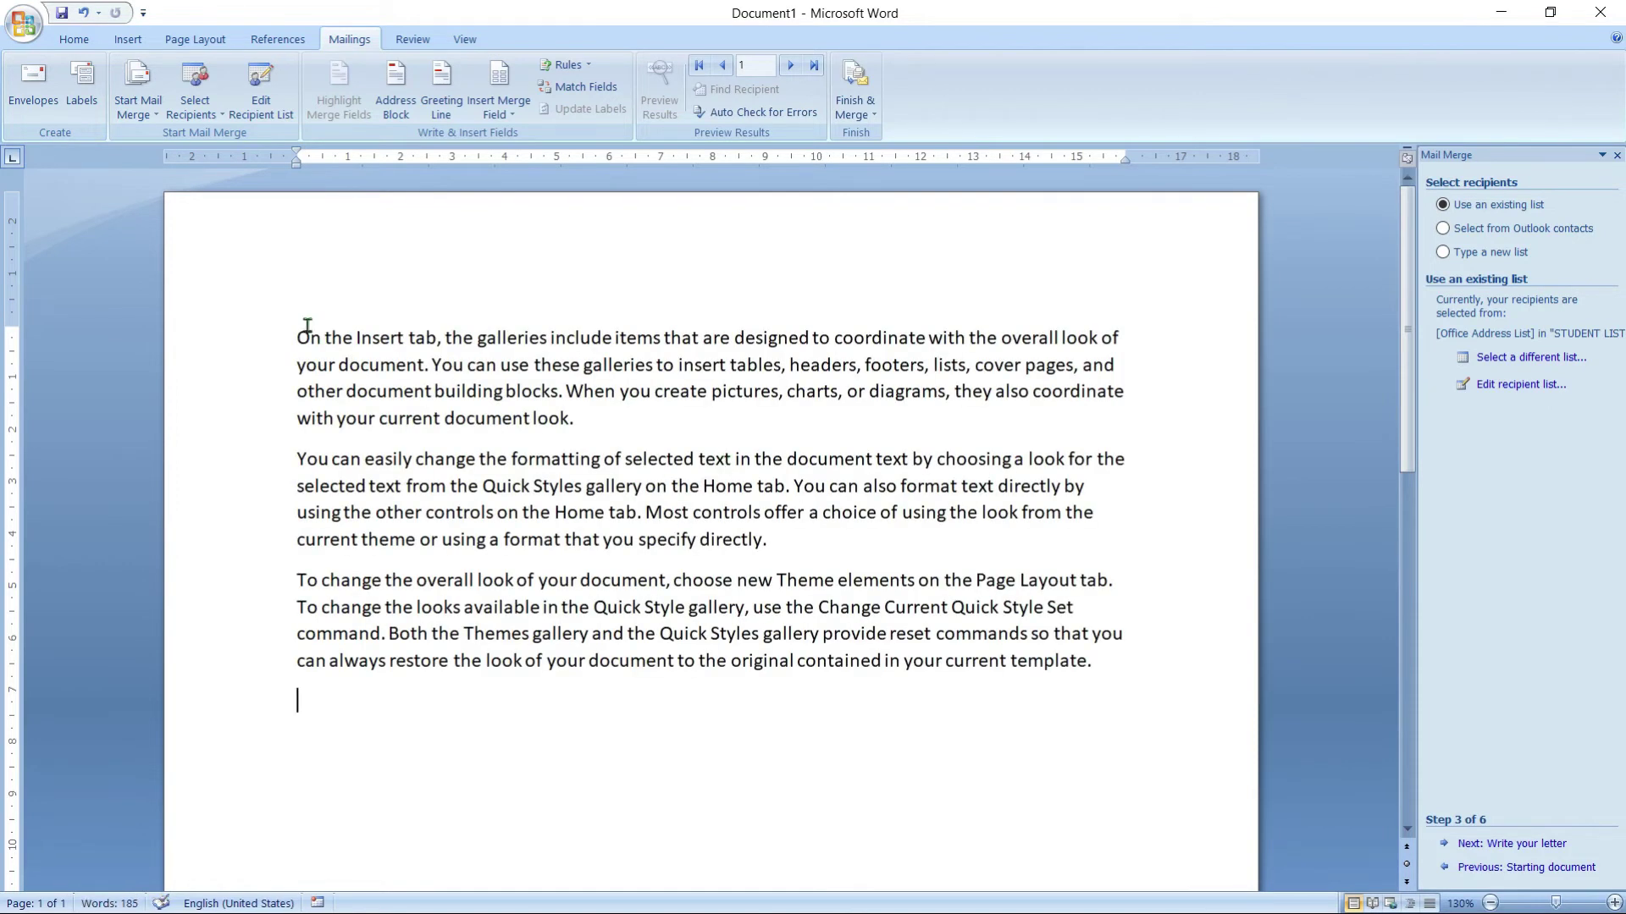
click(290, 340)
key(Return)
key(Return)
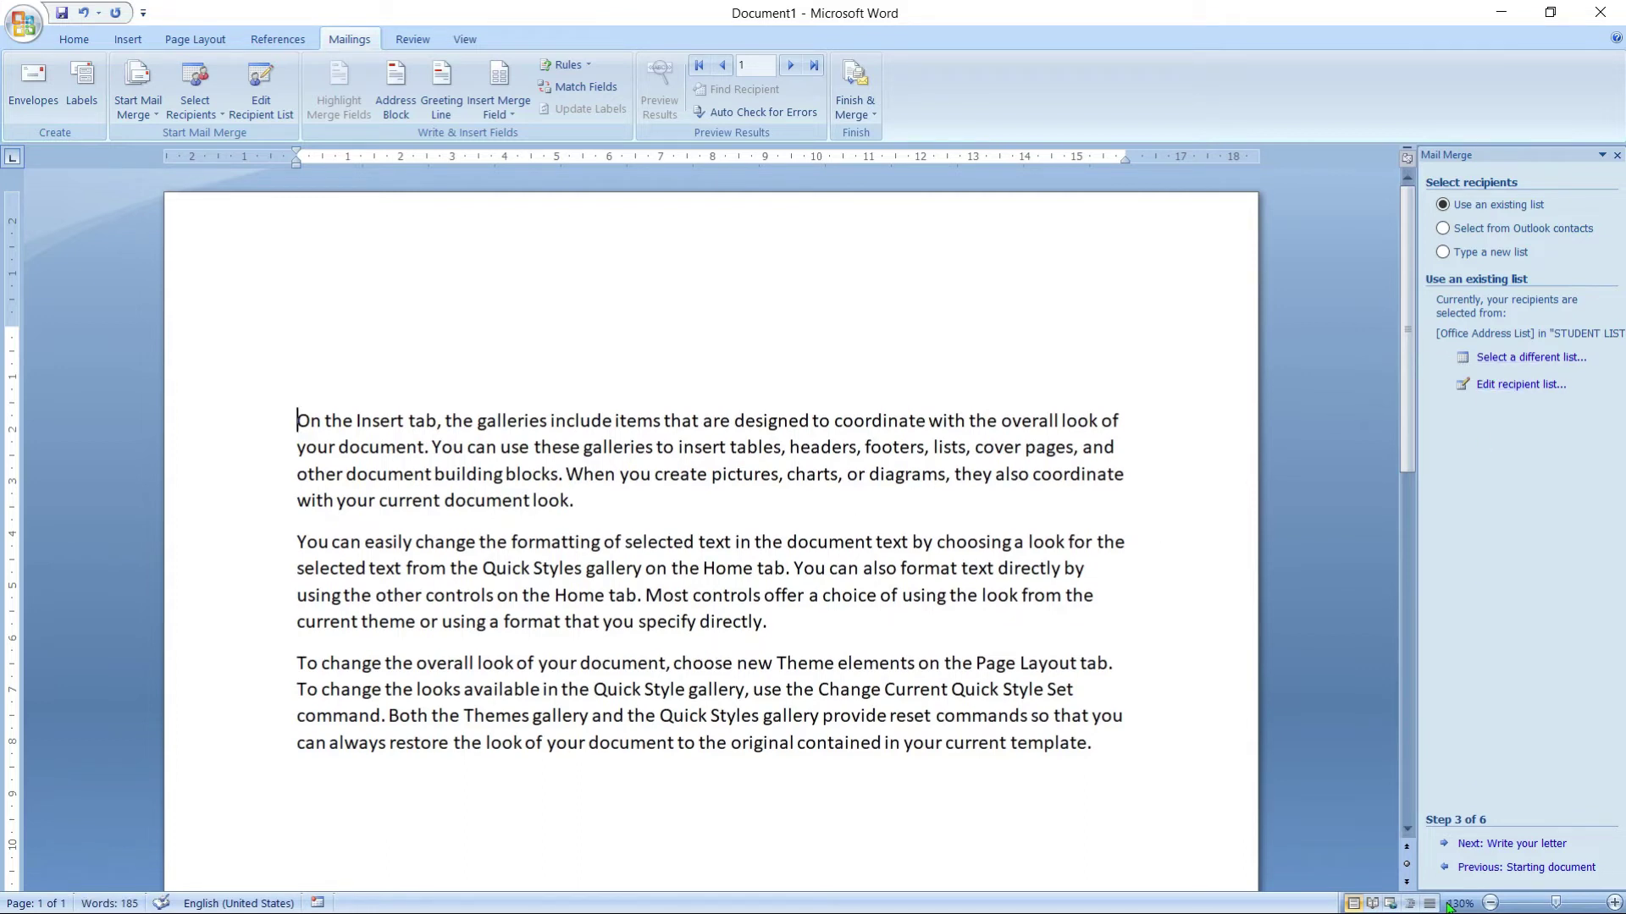
click(1460, 845)
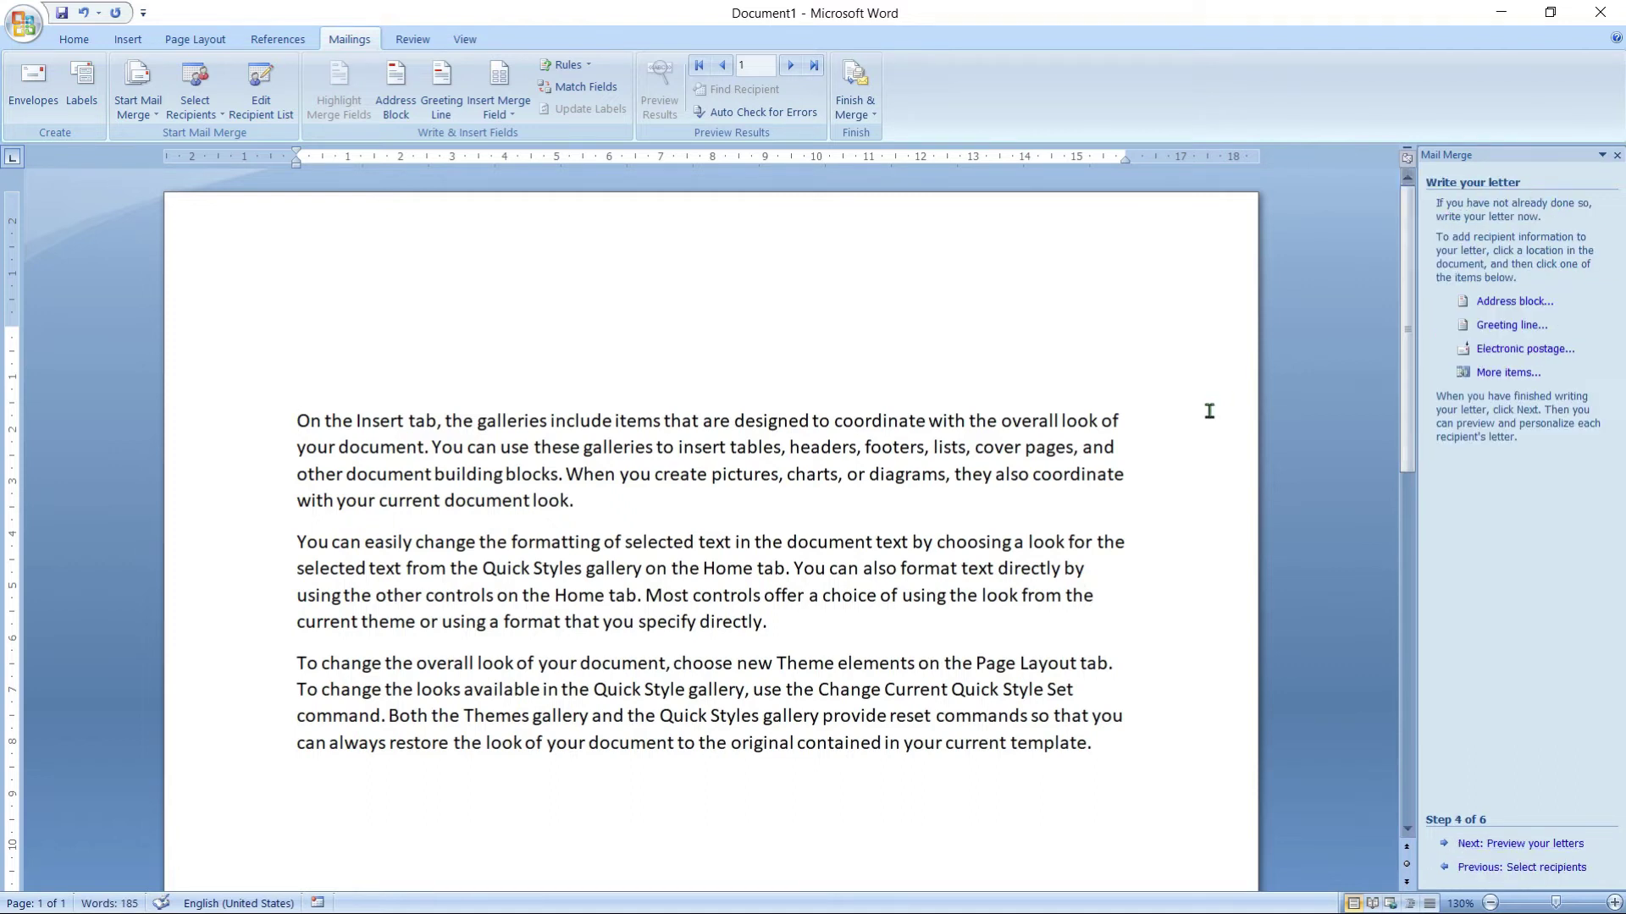
click(1515, 375)
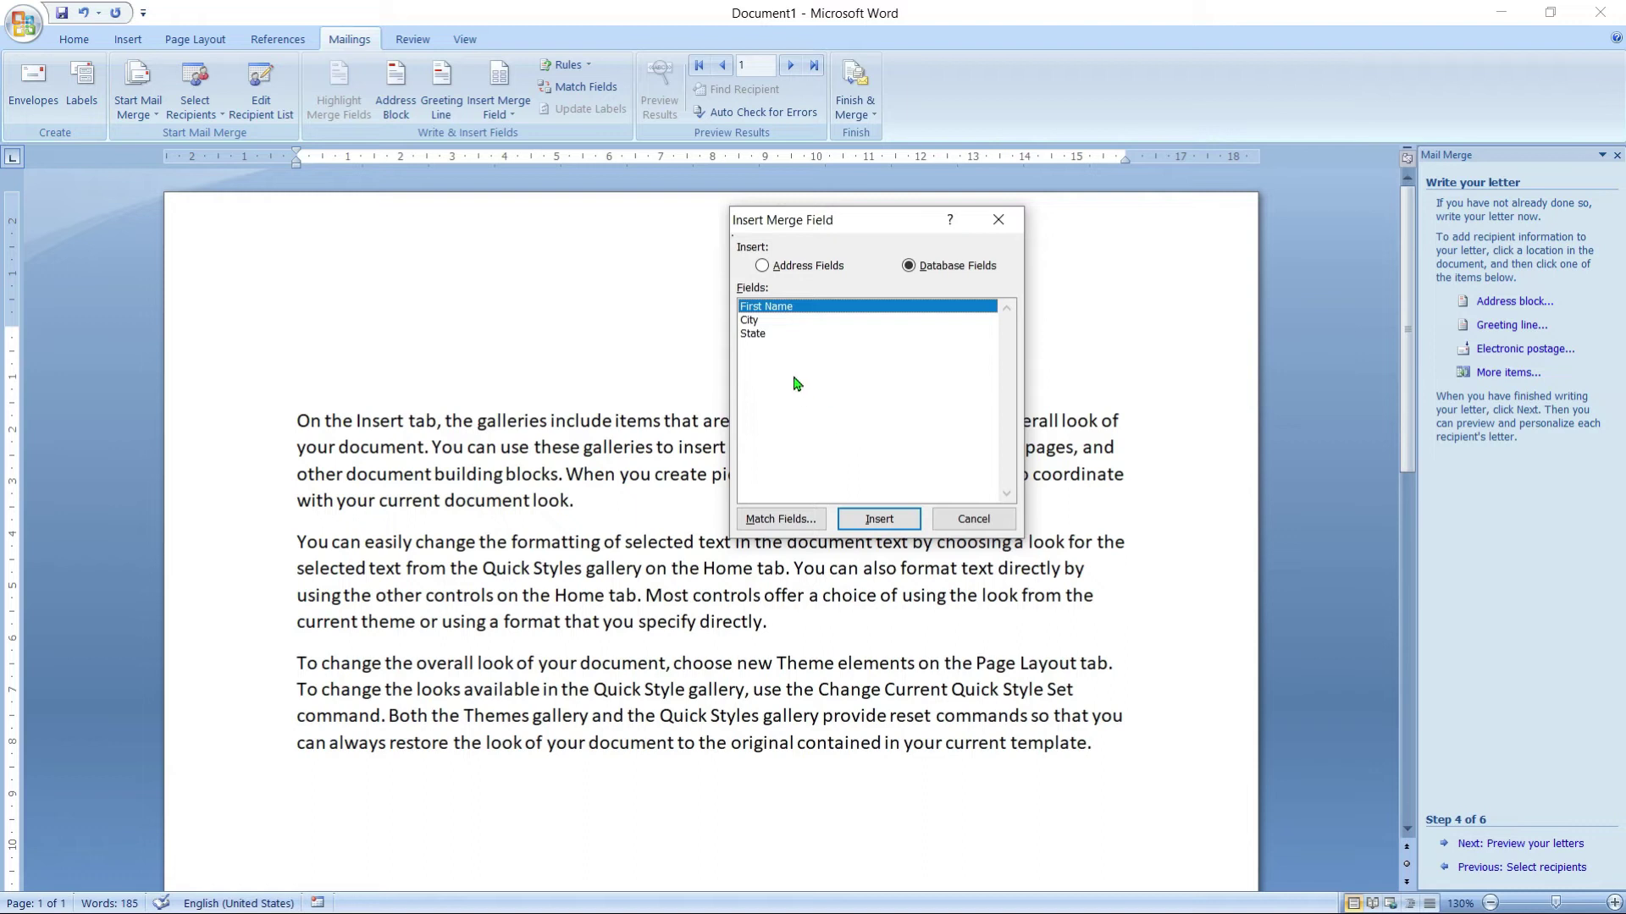
drag(877, 222, 1038, 199)
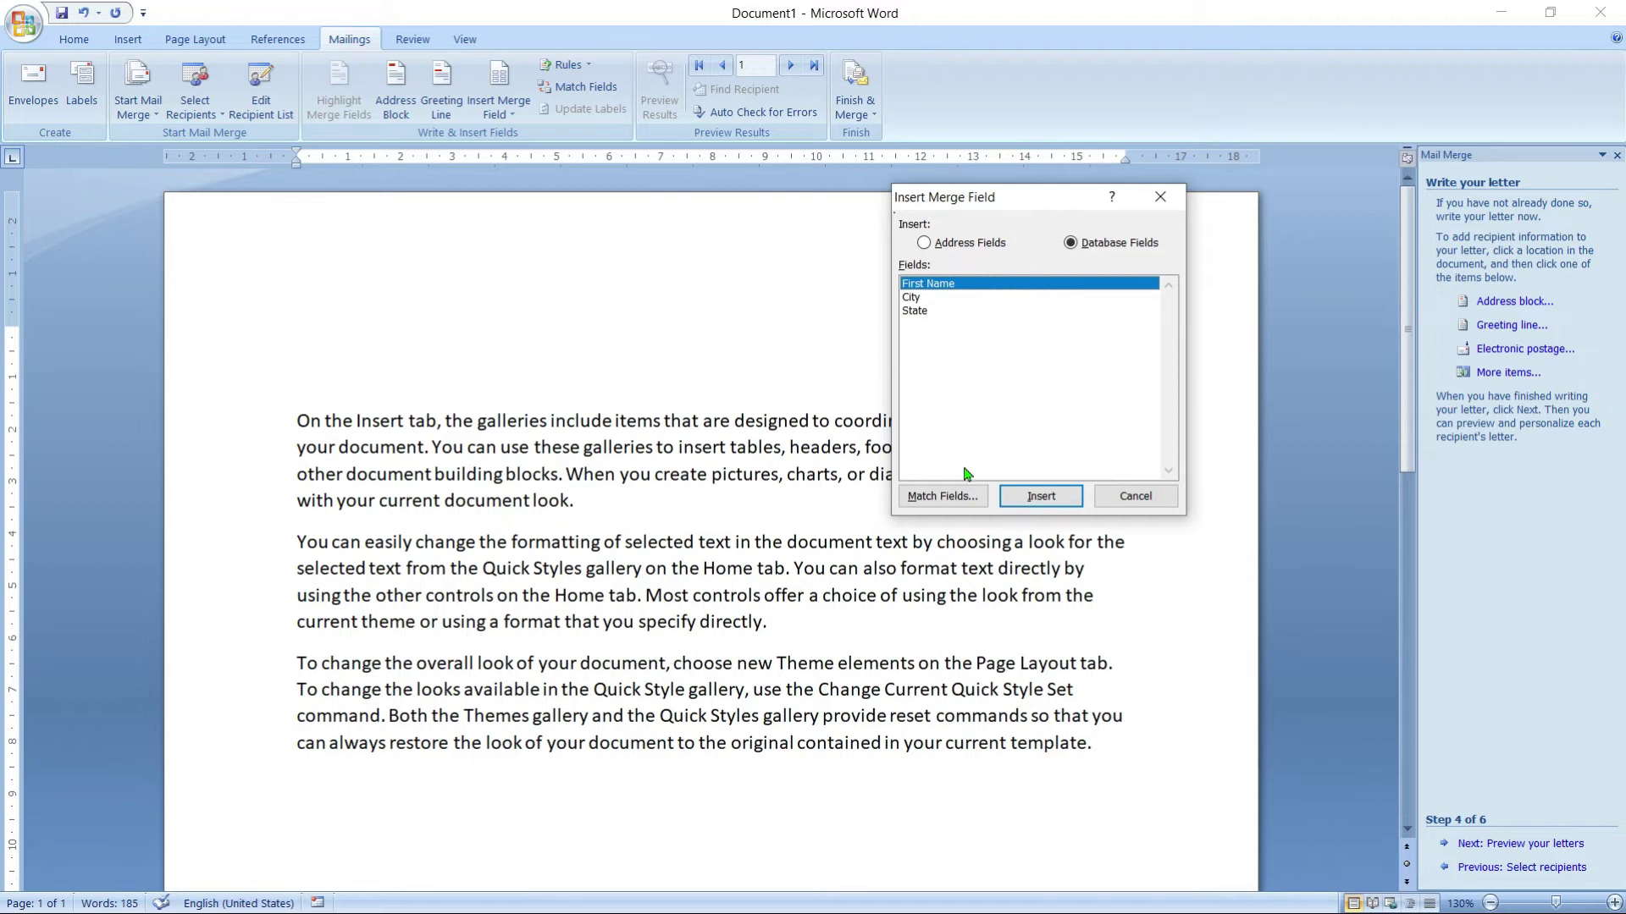
click(1175, 200)
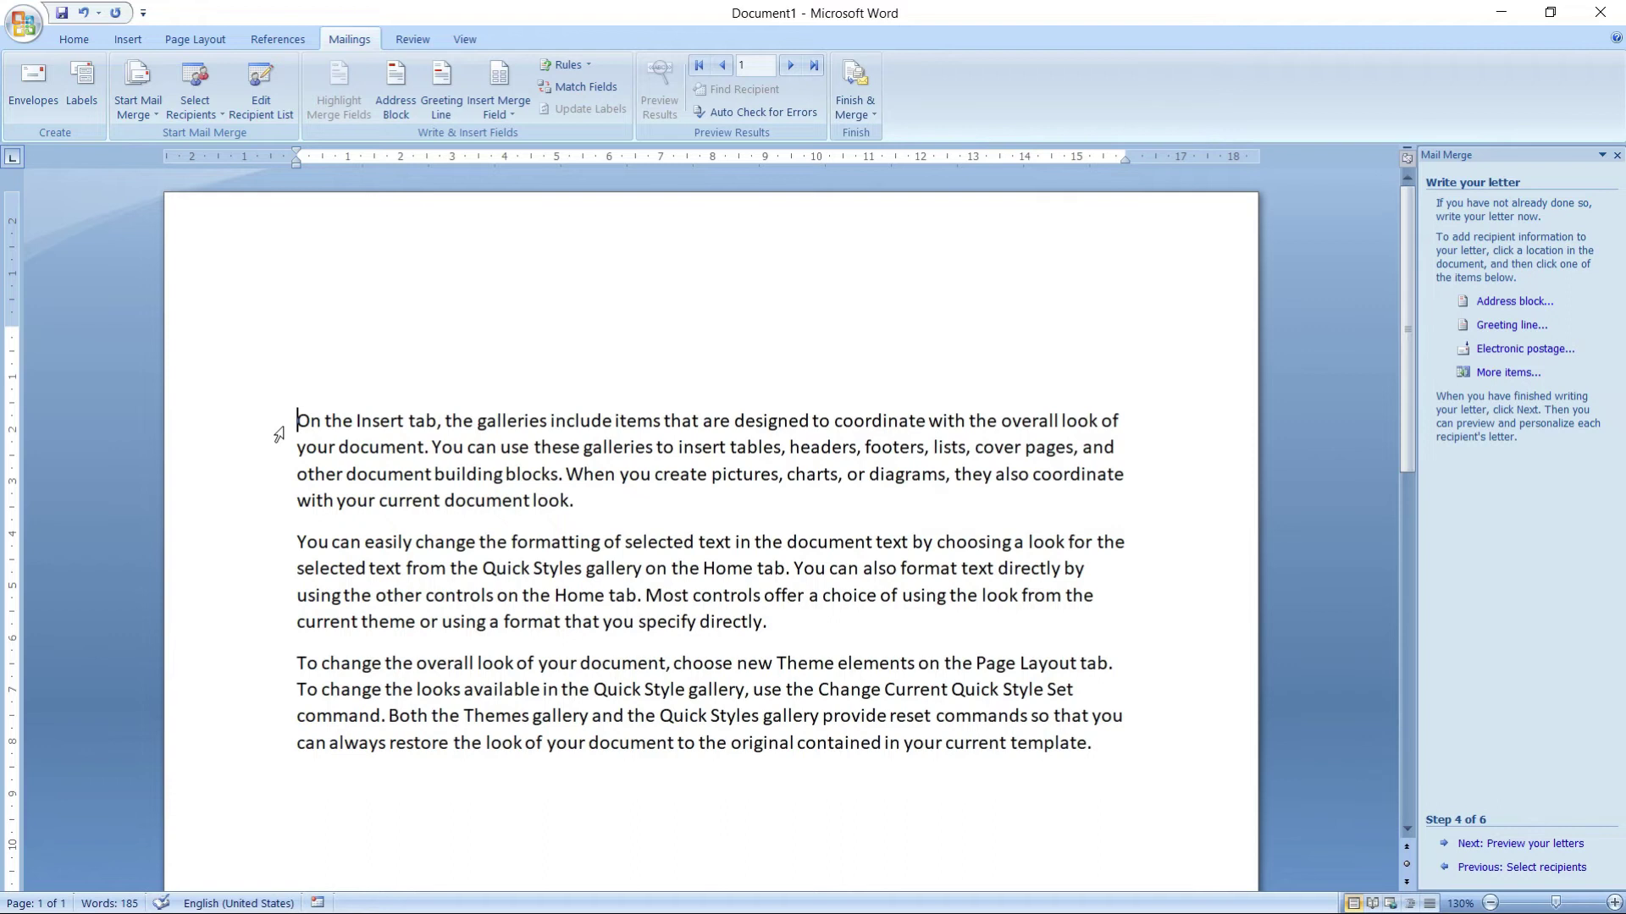
On a new top line, insert the First_Name, City and State fields from More items
key(Return)
click(305, 331)
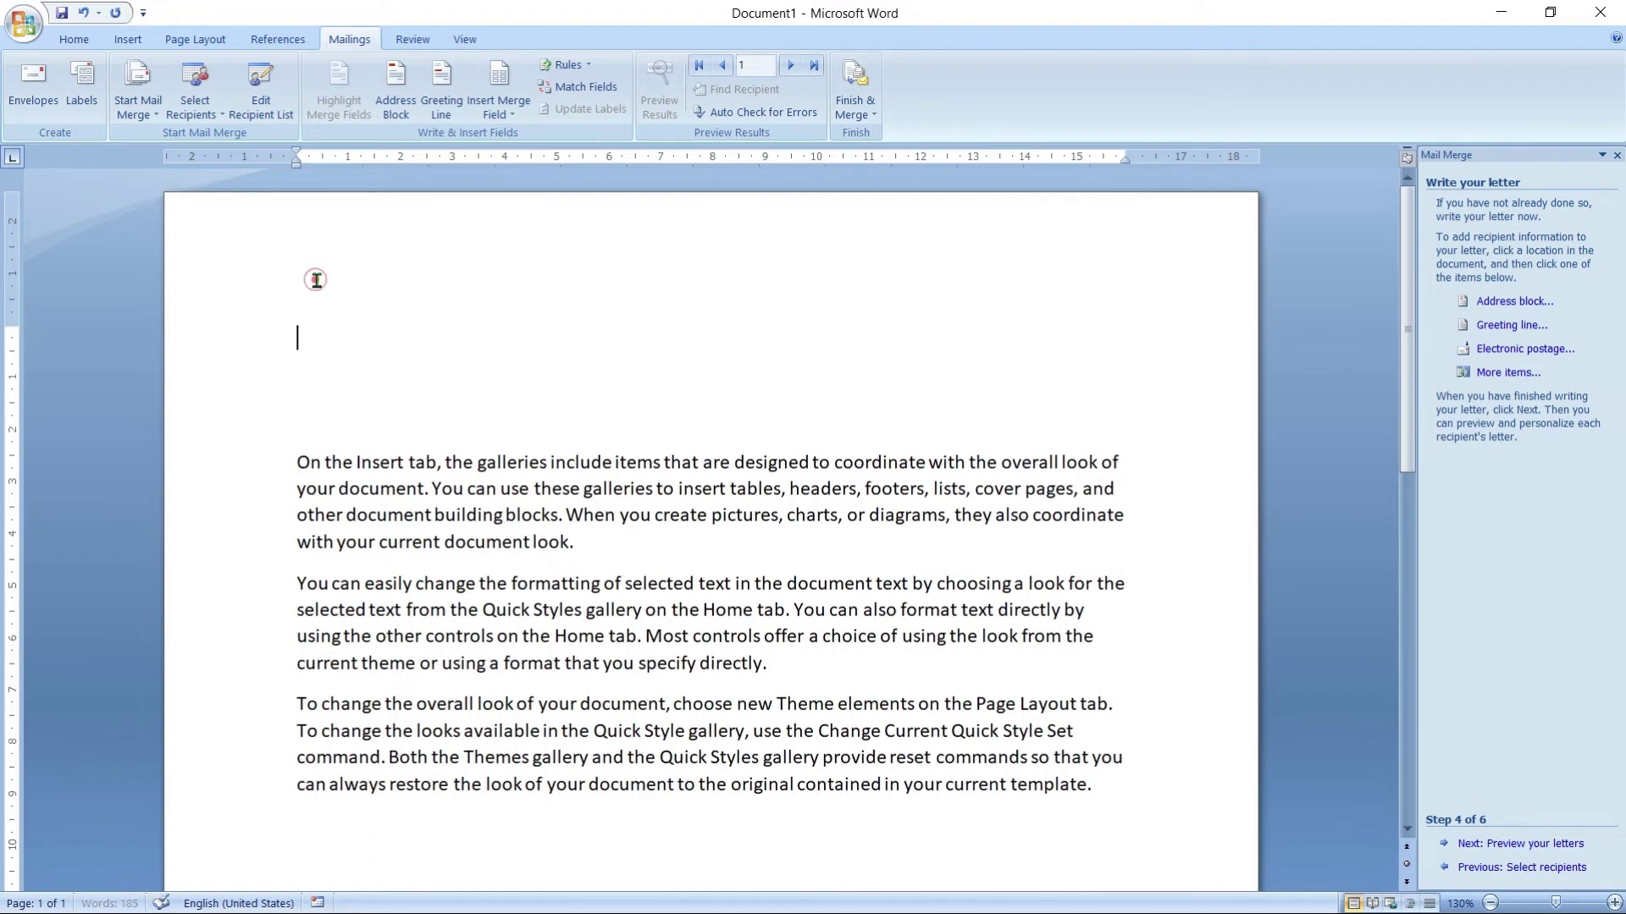
click(1508, 373)
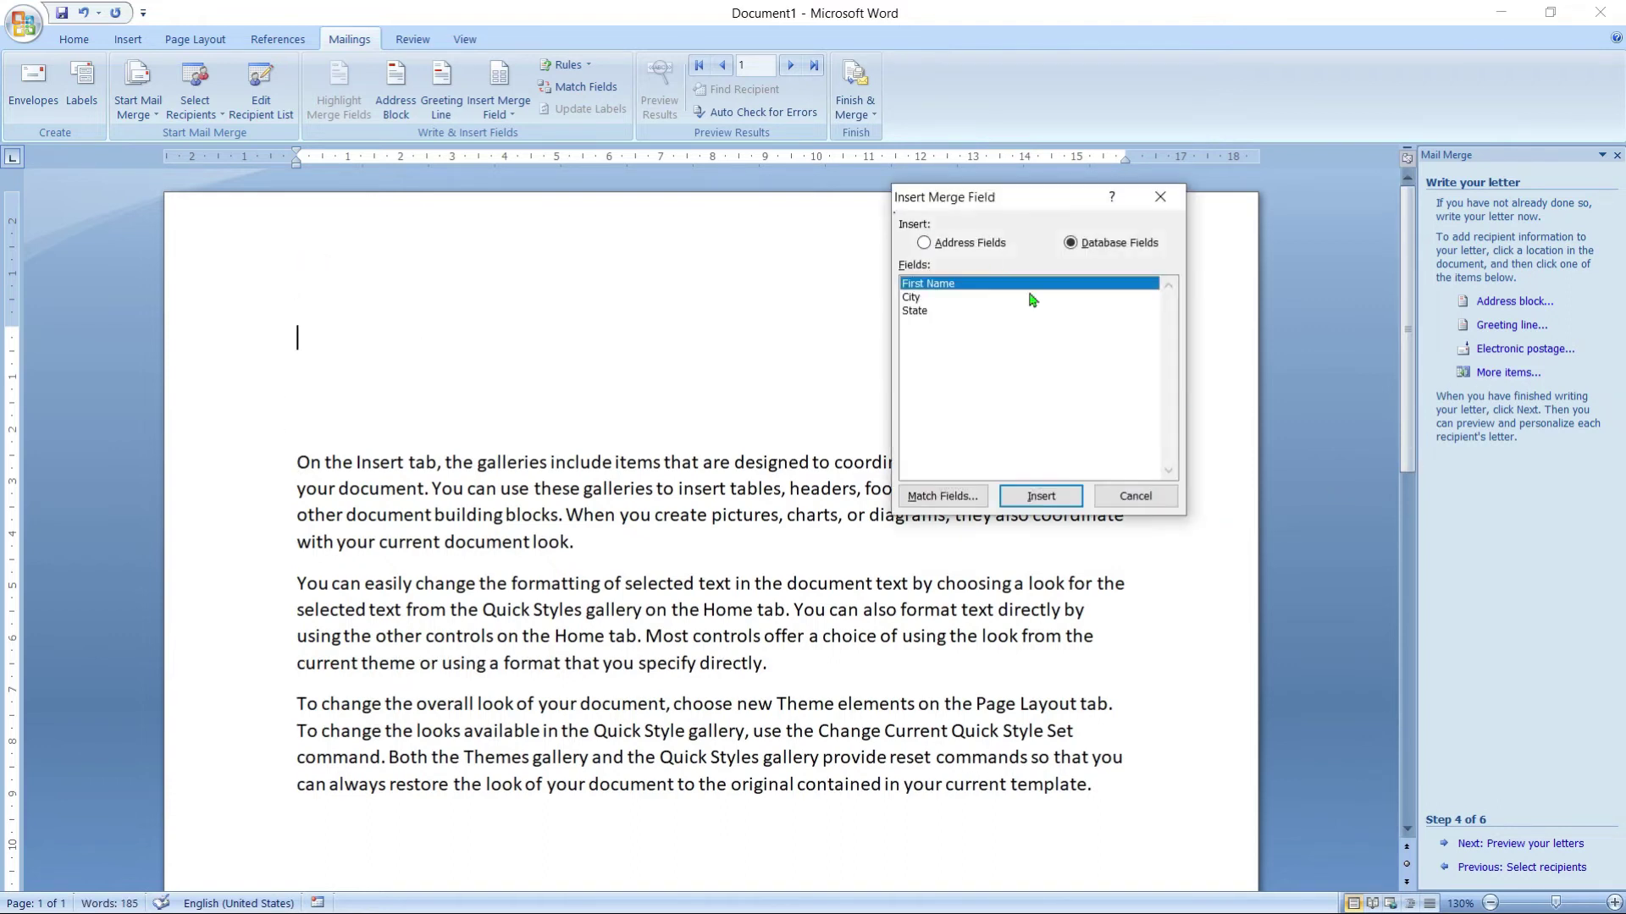
click(1065, 496)
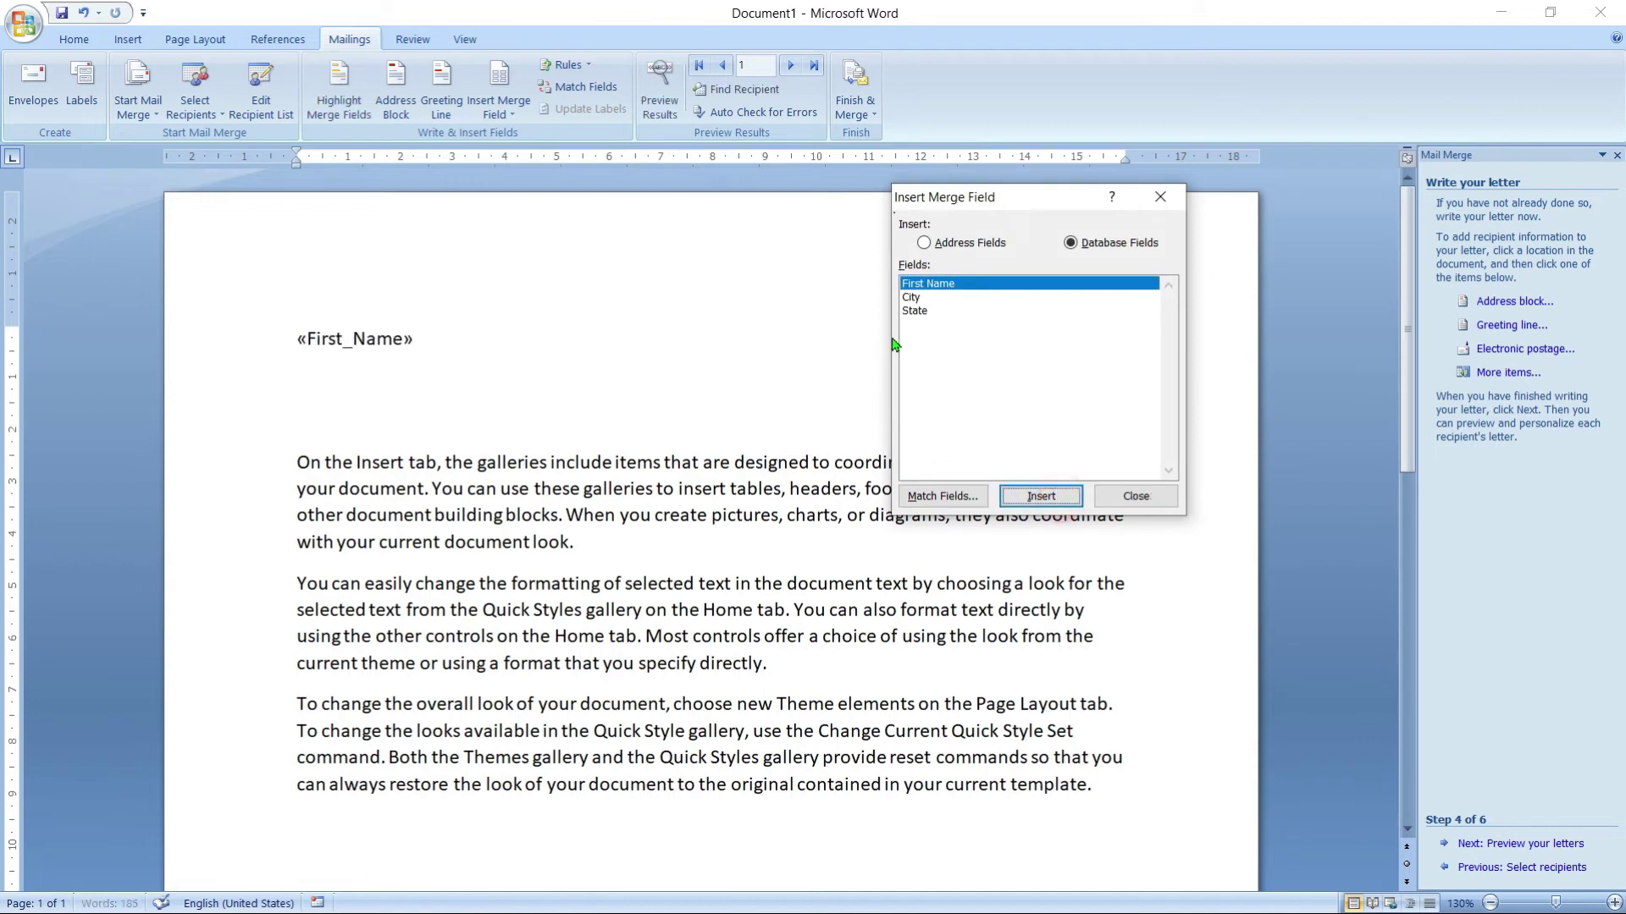
click(919, 298)
click(1041, 496)
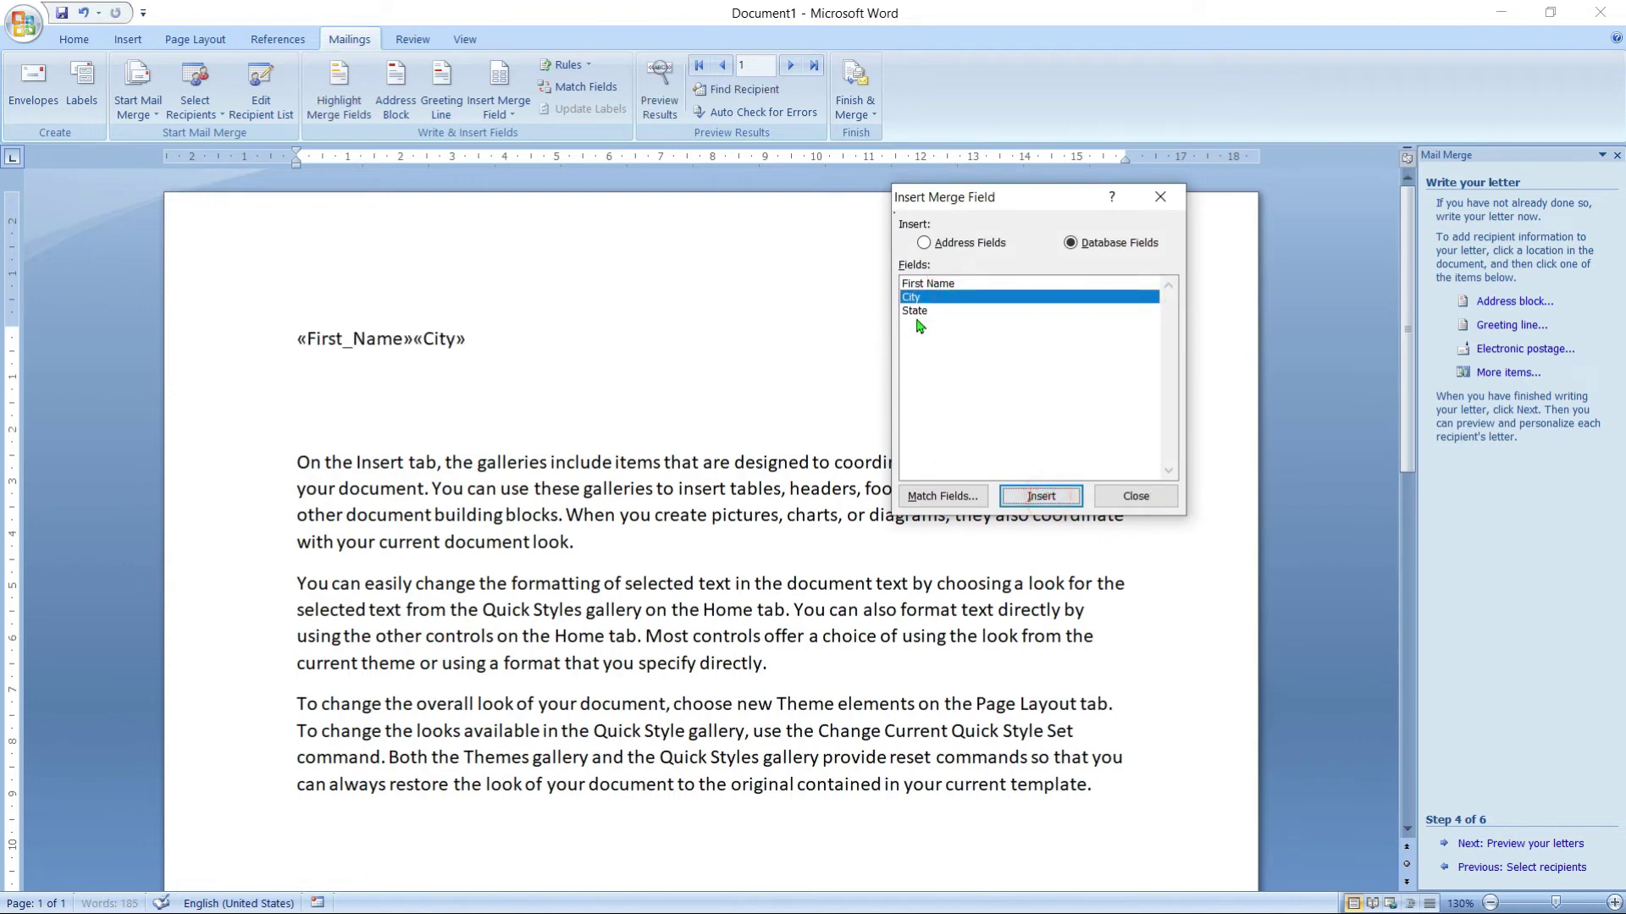
click(919, 312)
click(1041, 496)
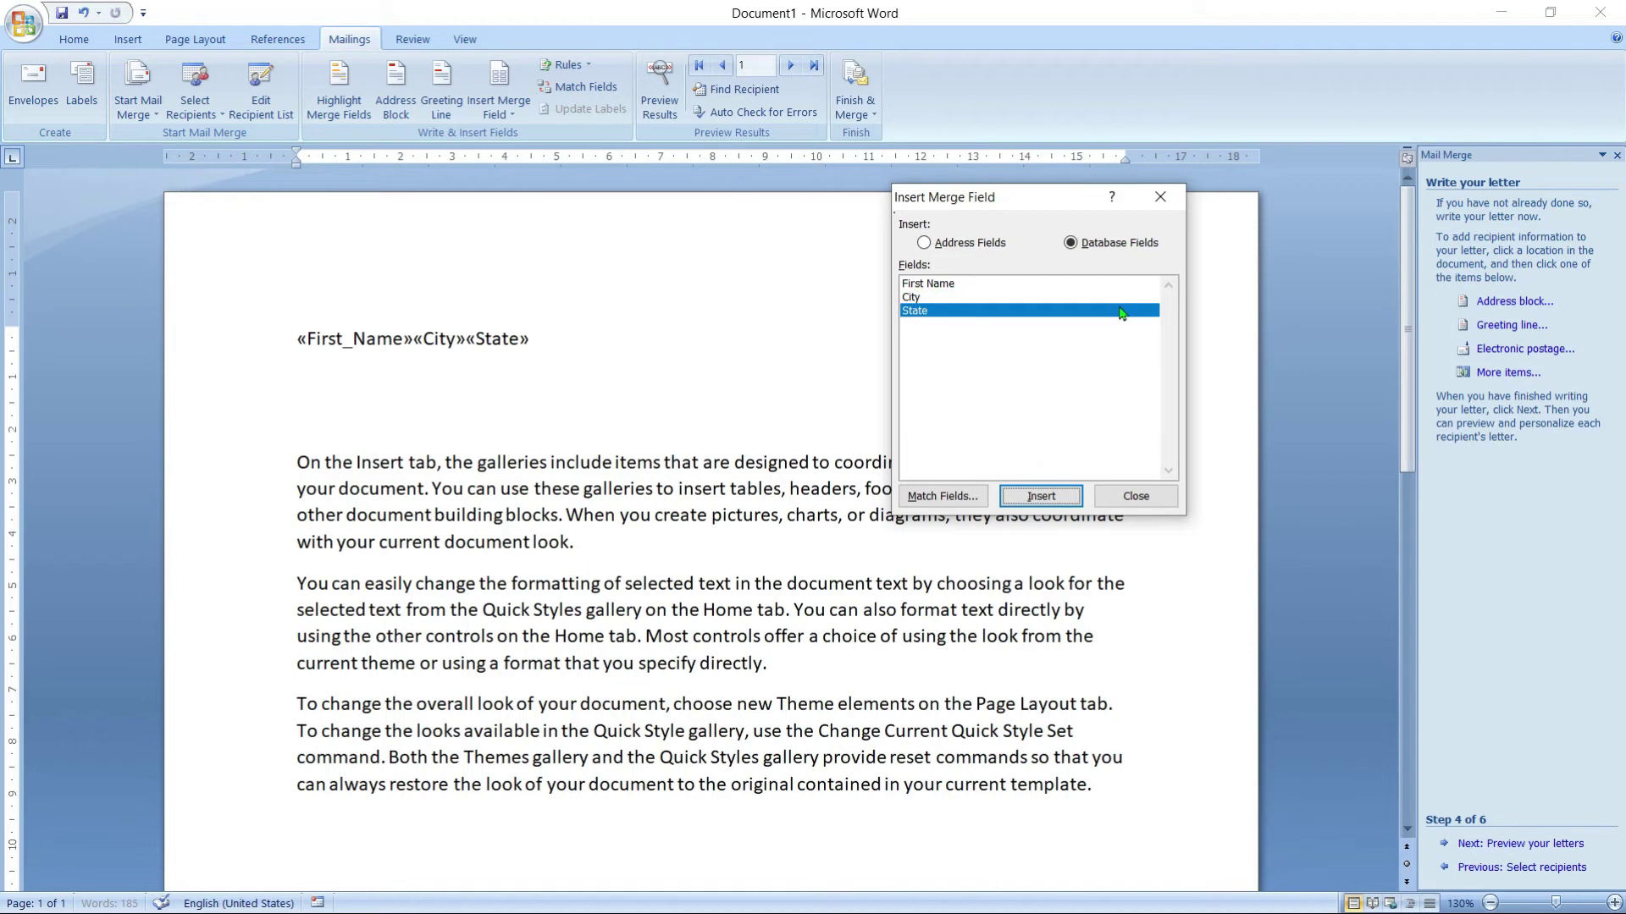
click(1158, 199)
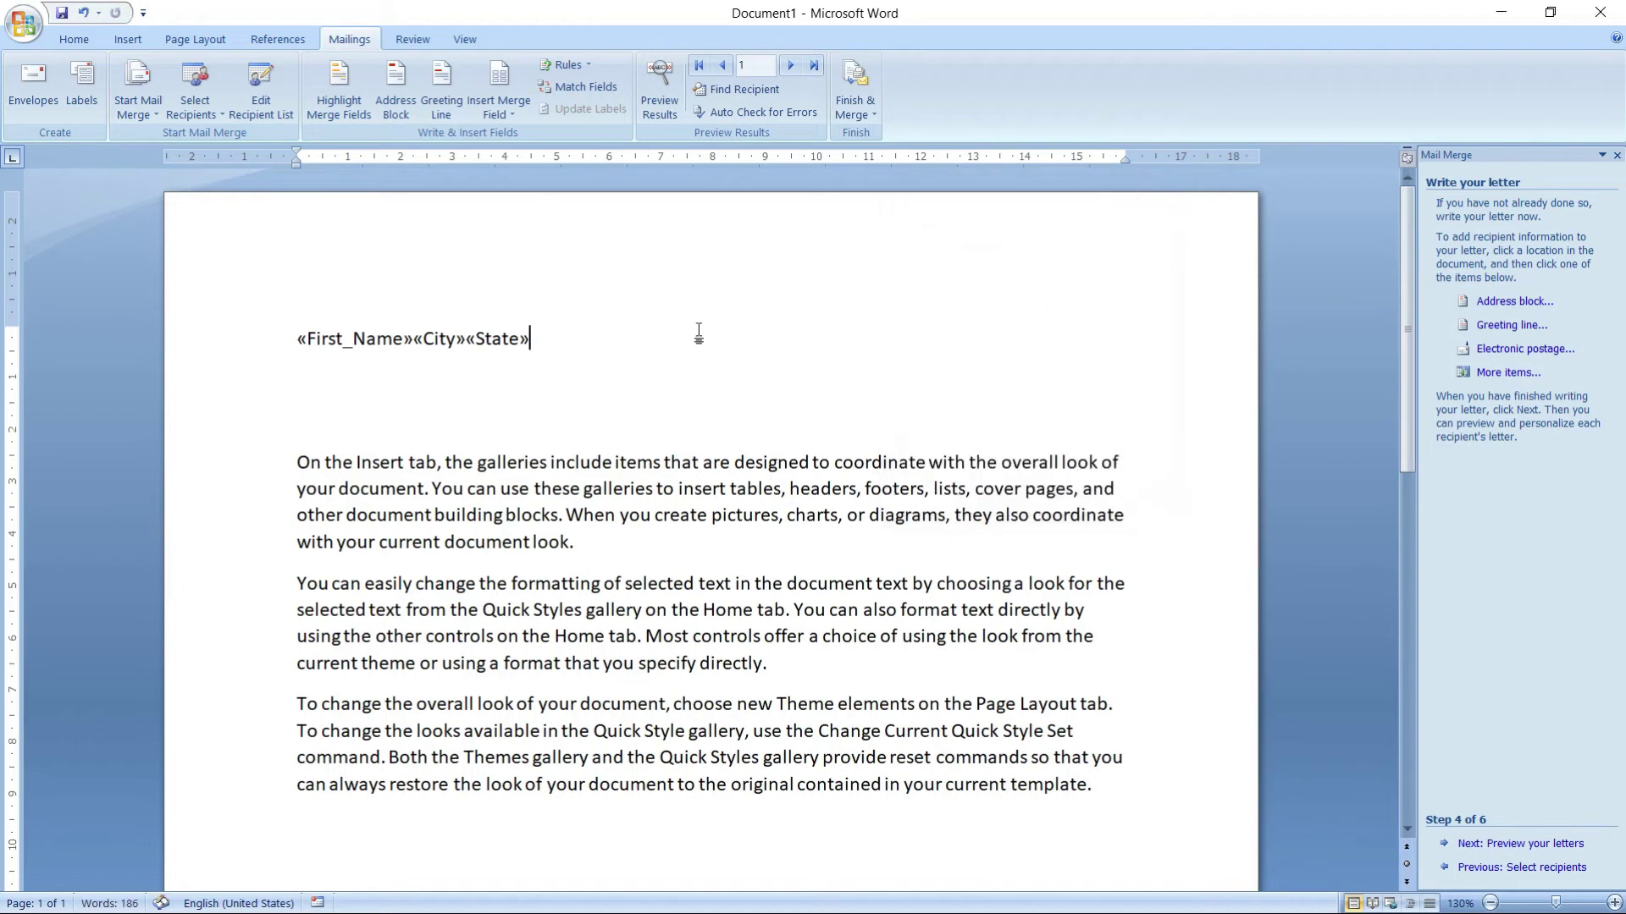
Break «City» and «State» onto separate lines beneath «First_Name»
click(466, 337)
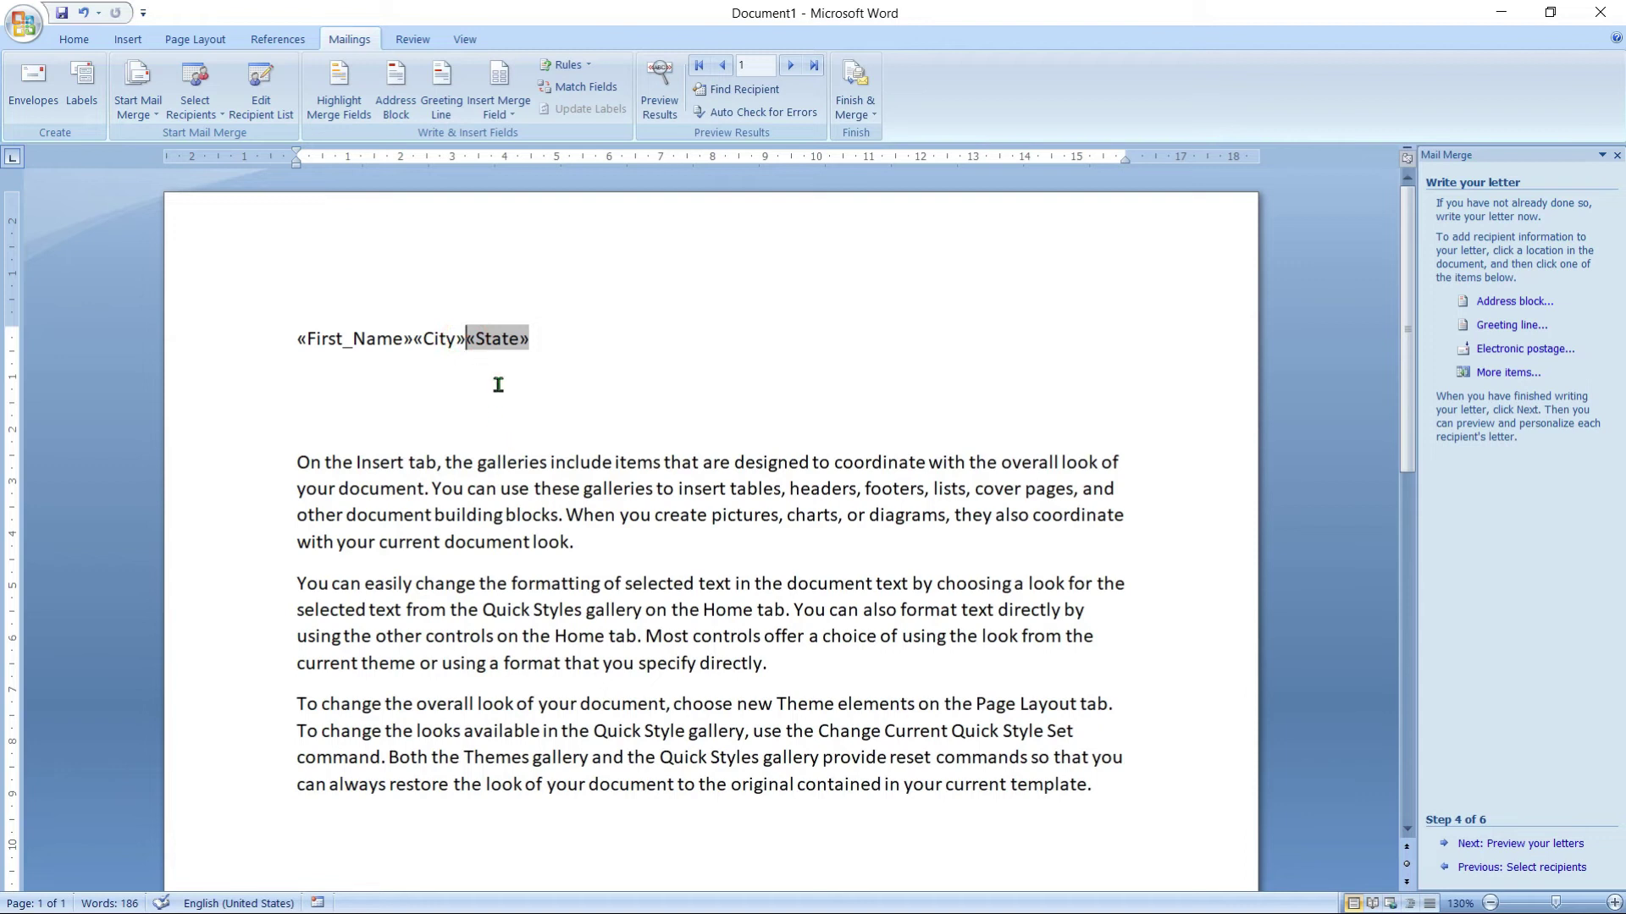
key(Return)
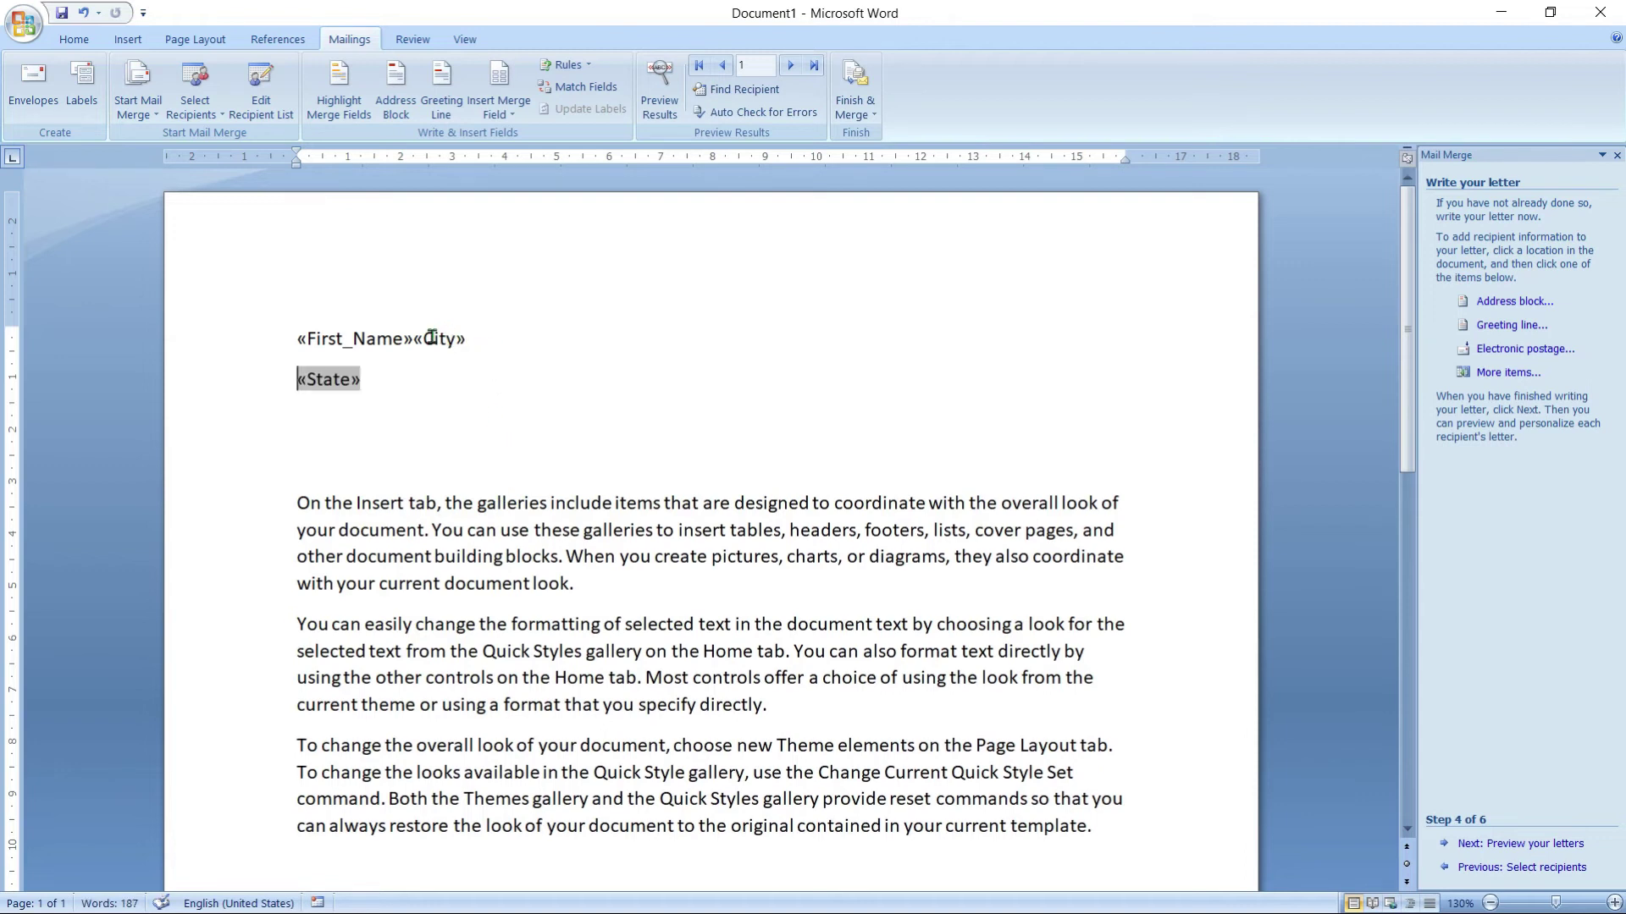
click(418, 338)
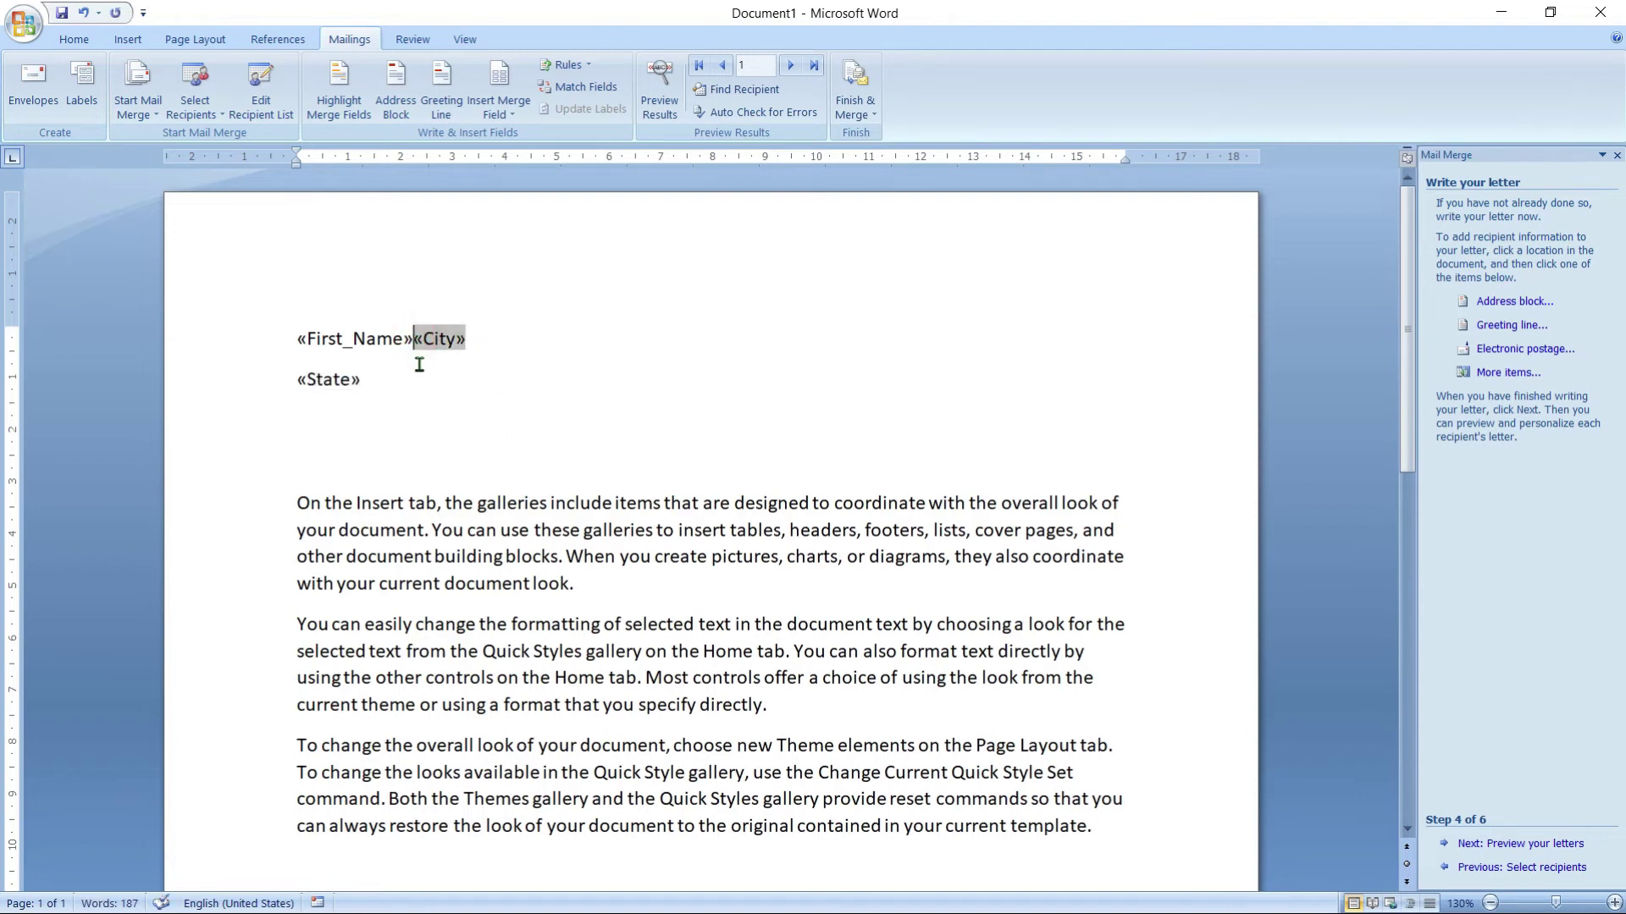
key(Return)
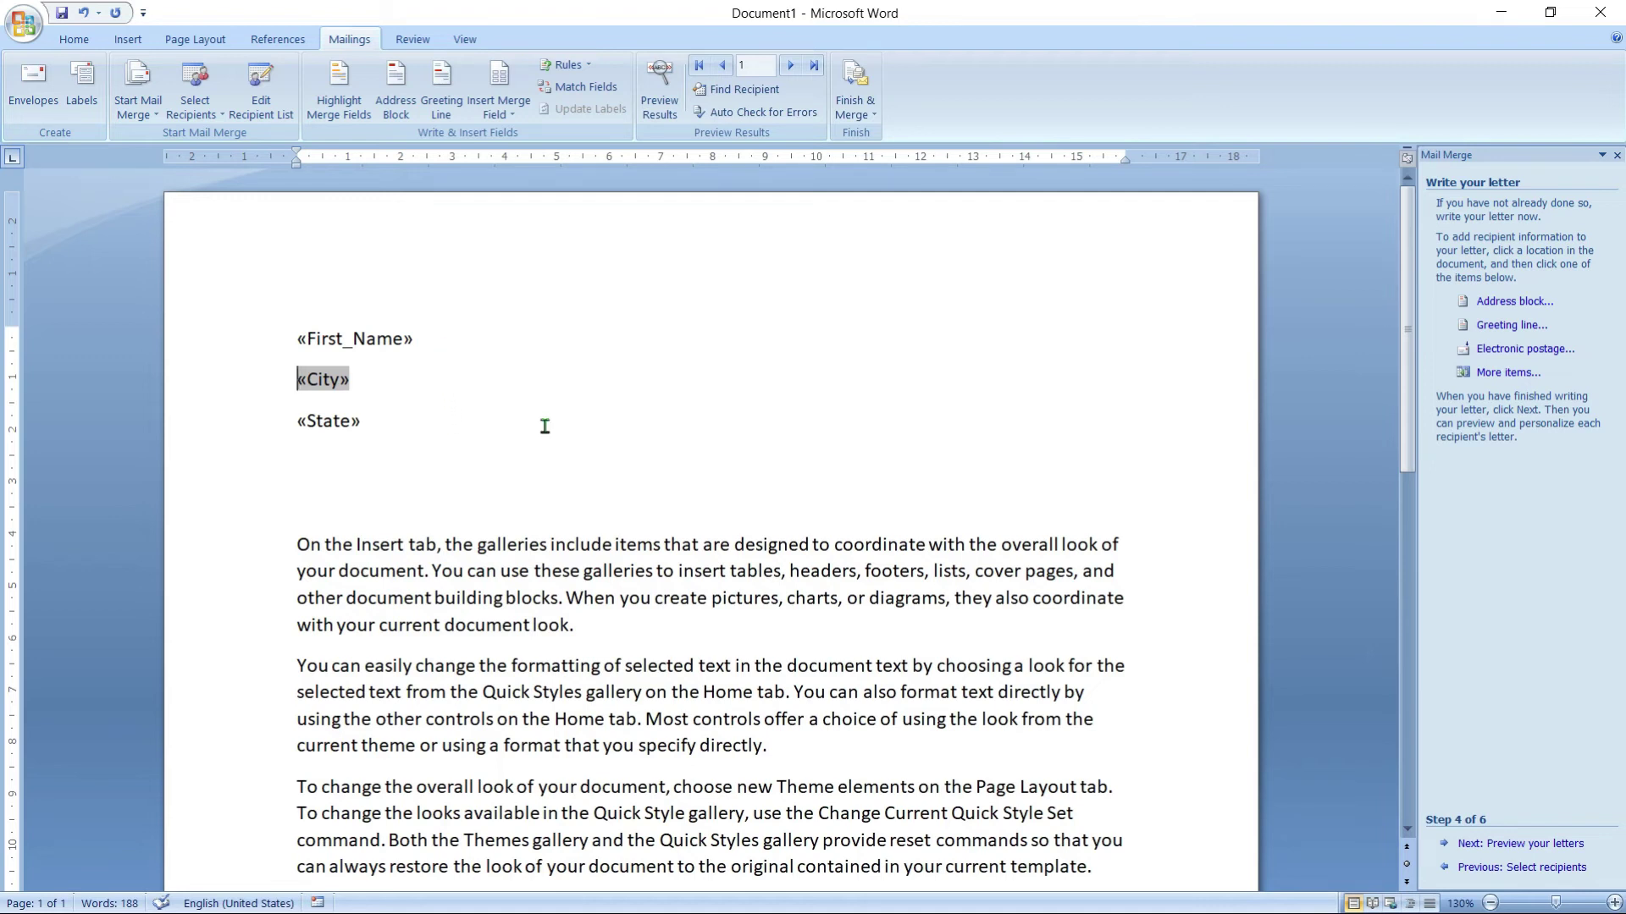
Preview the merged letters and advance through the recipients to Recipient 5
click(1475, 845)
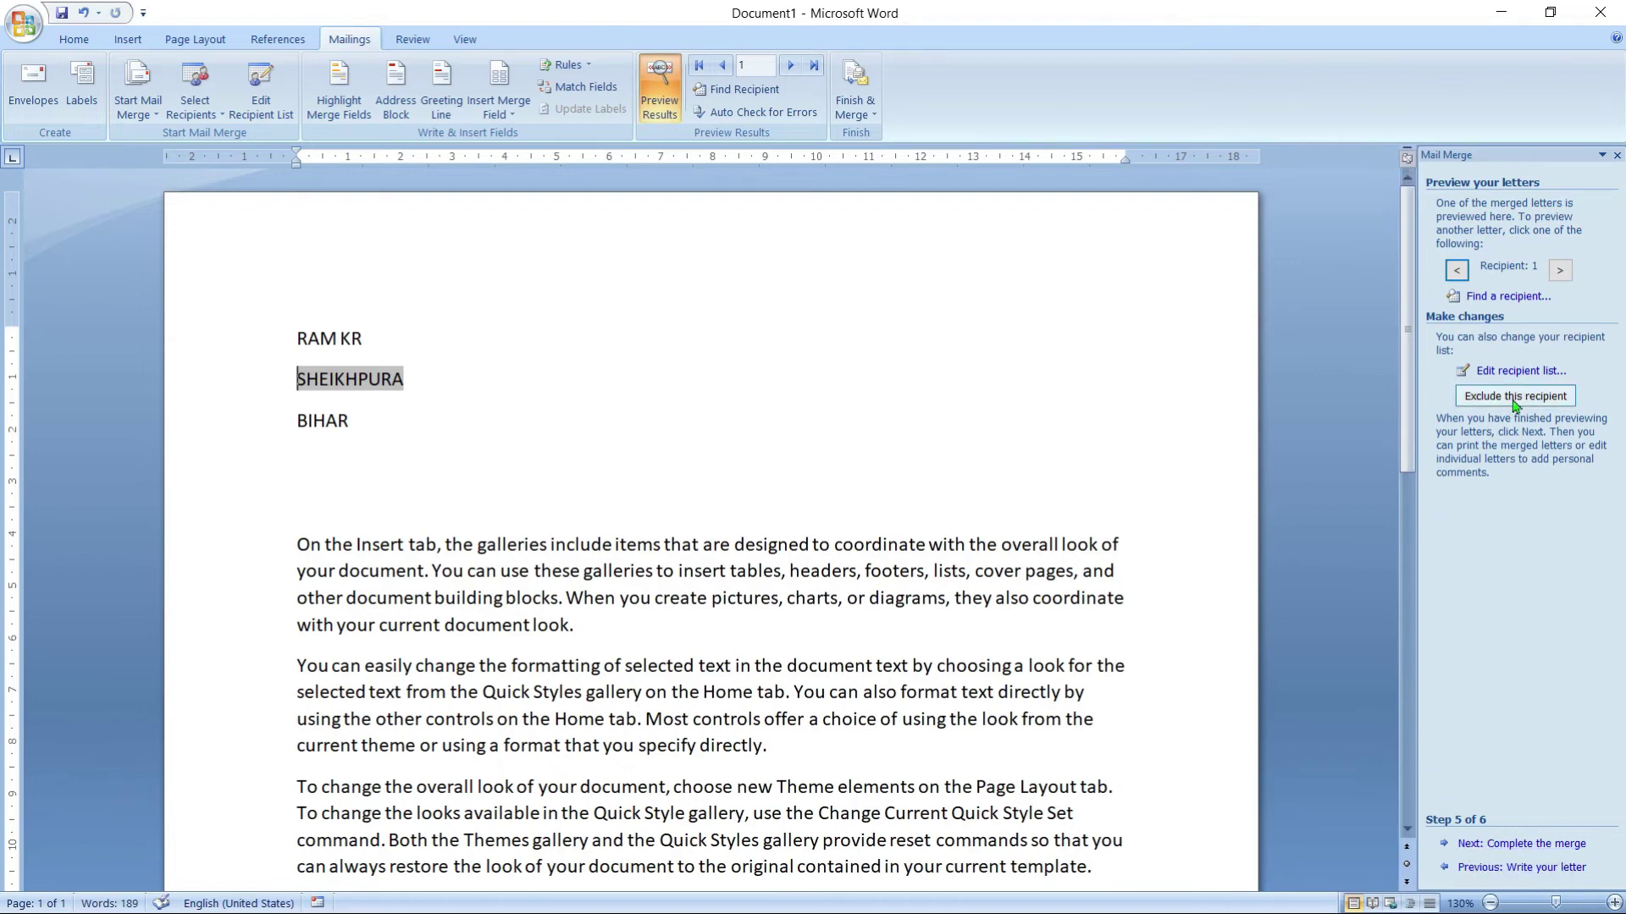
click(1558, 271)
click(1560, 271)
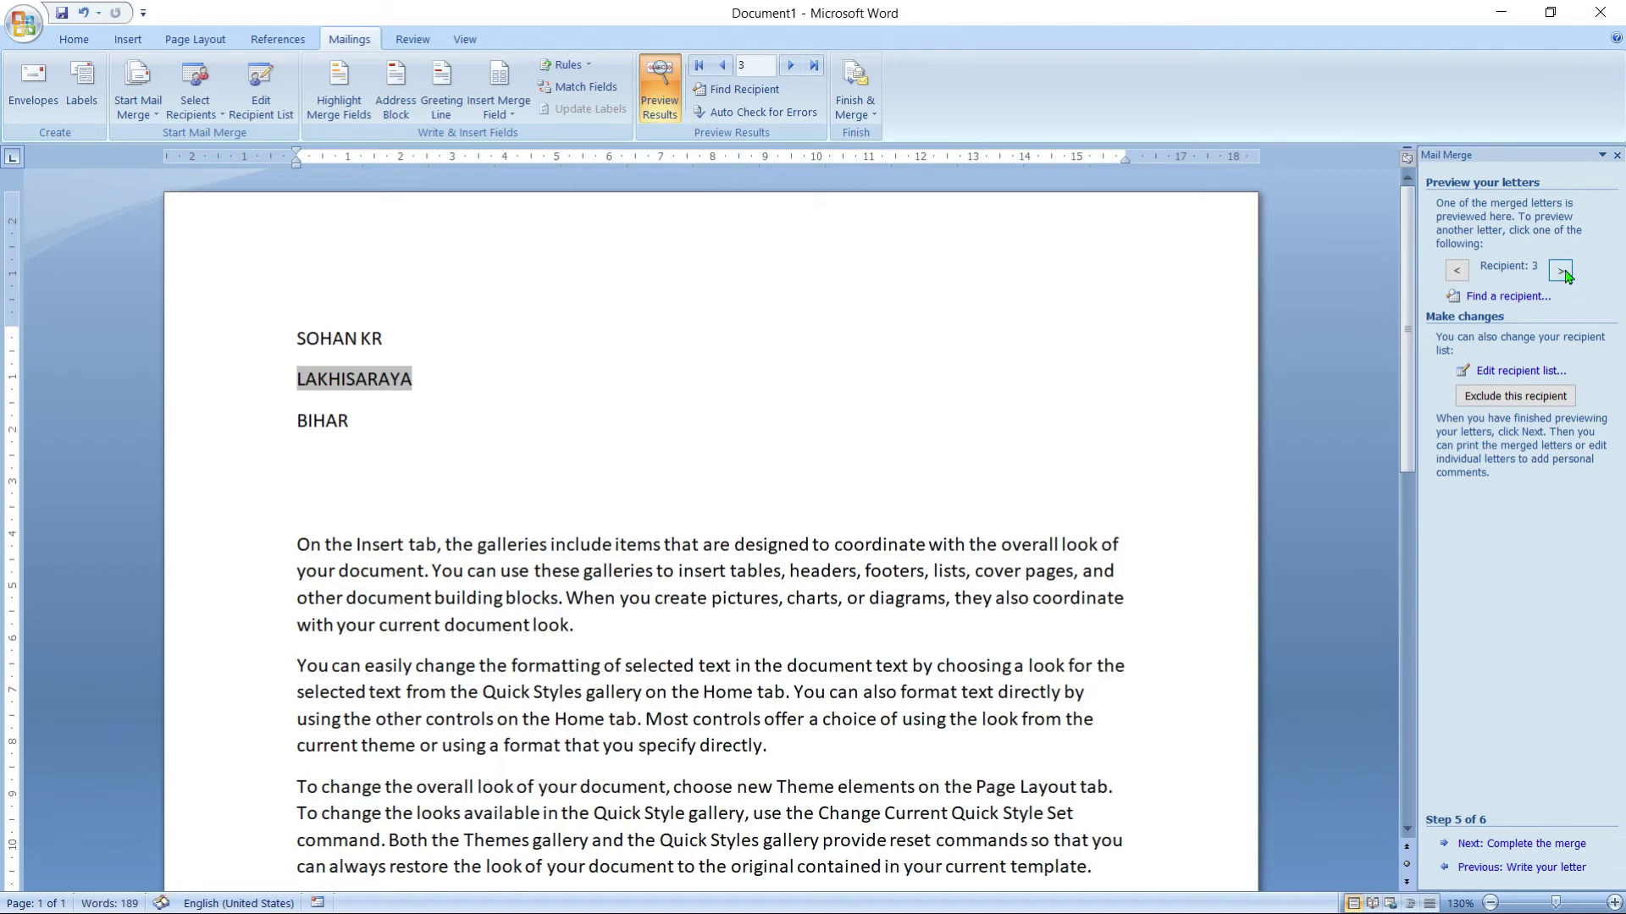
click(1561, 271)
click(1561, 271)
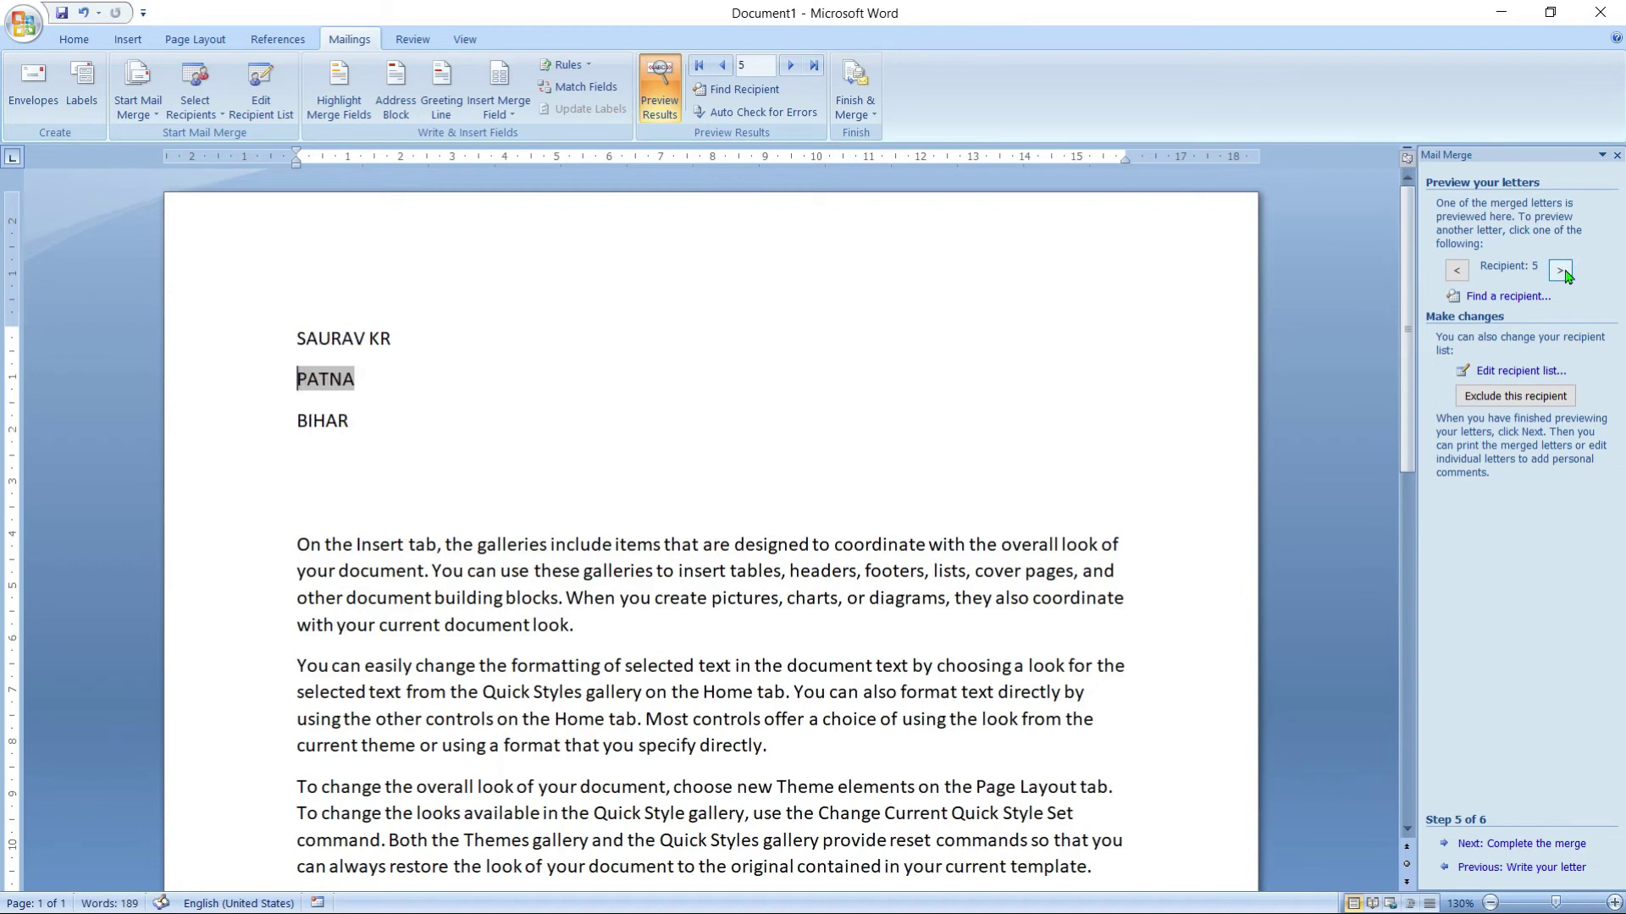
Advance the Mail Merge wizard to step 6, Complete the merge, and review the letter
click(1481, 845)
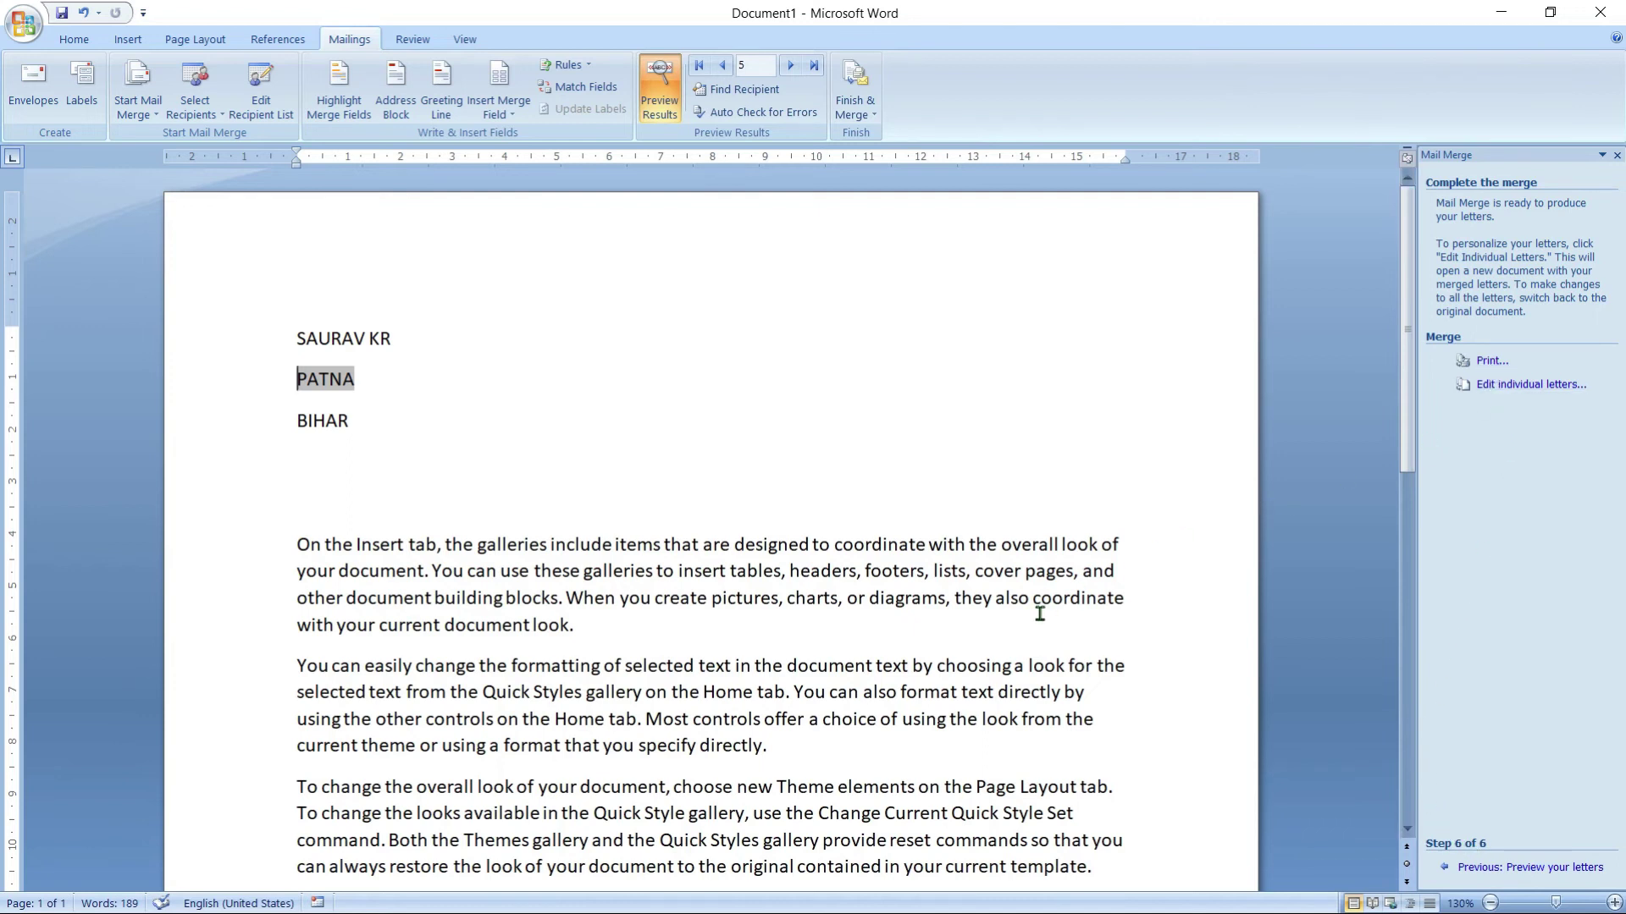
scroll(1040, 613, down, 5)
scroll(1040, 614, down, 5)
scroll(1039, 614, up, 5)
scroll(1039, 614, up, 5)
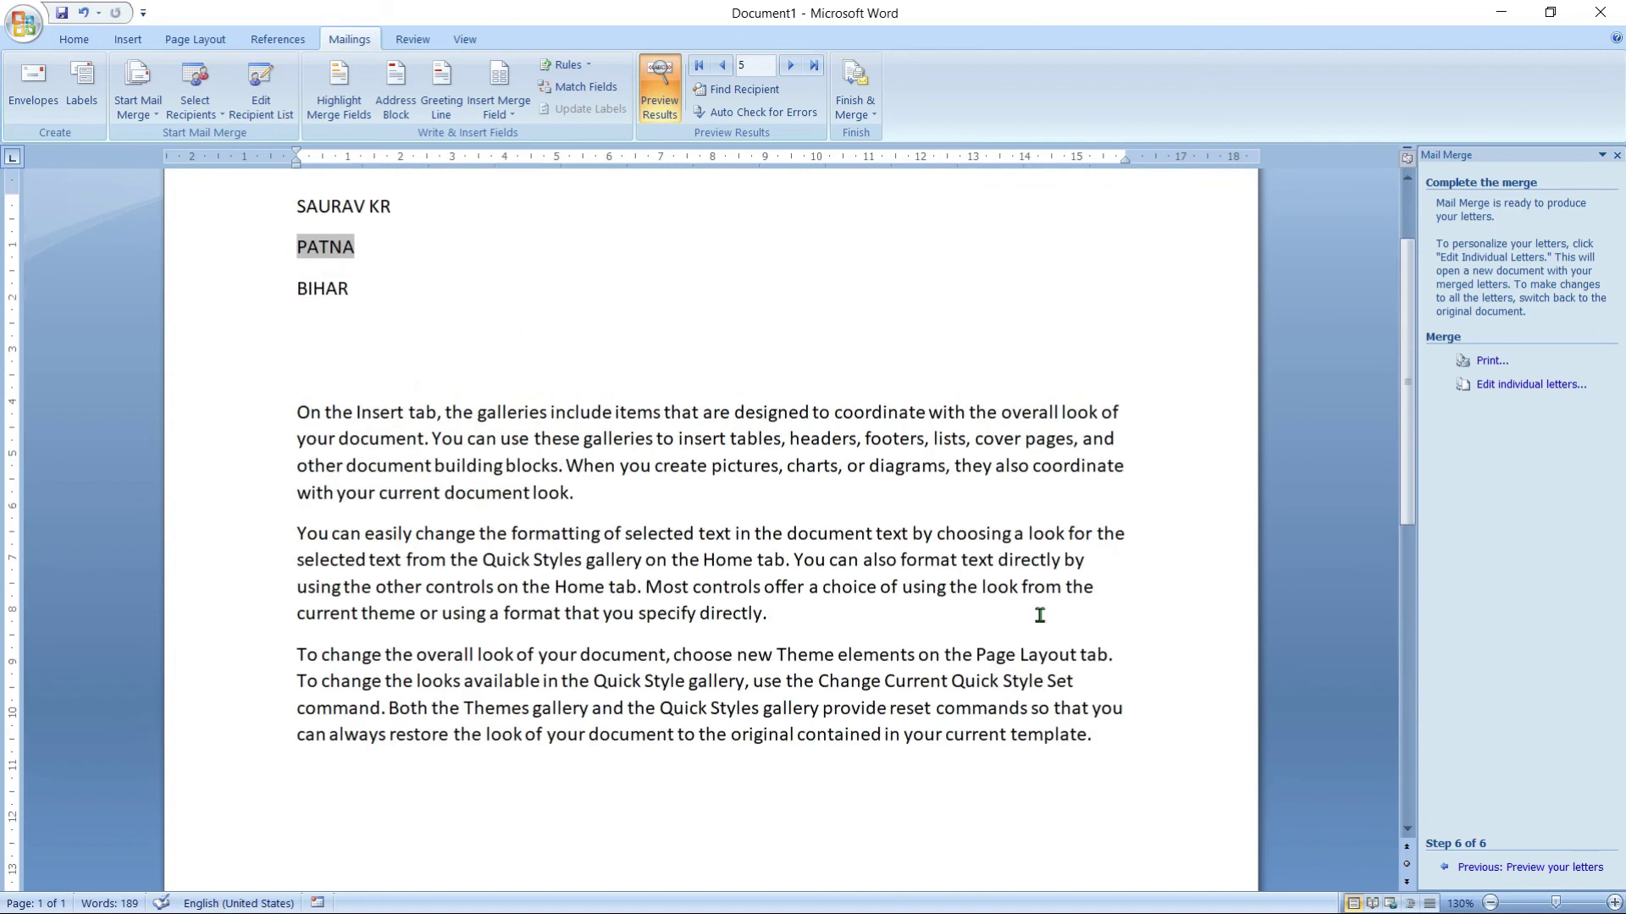
scroll(1039, 614, up, 3)
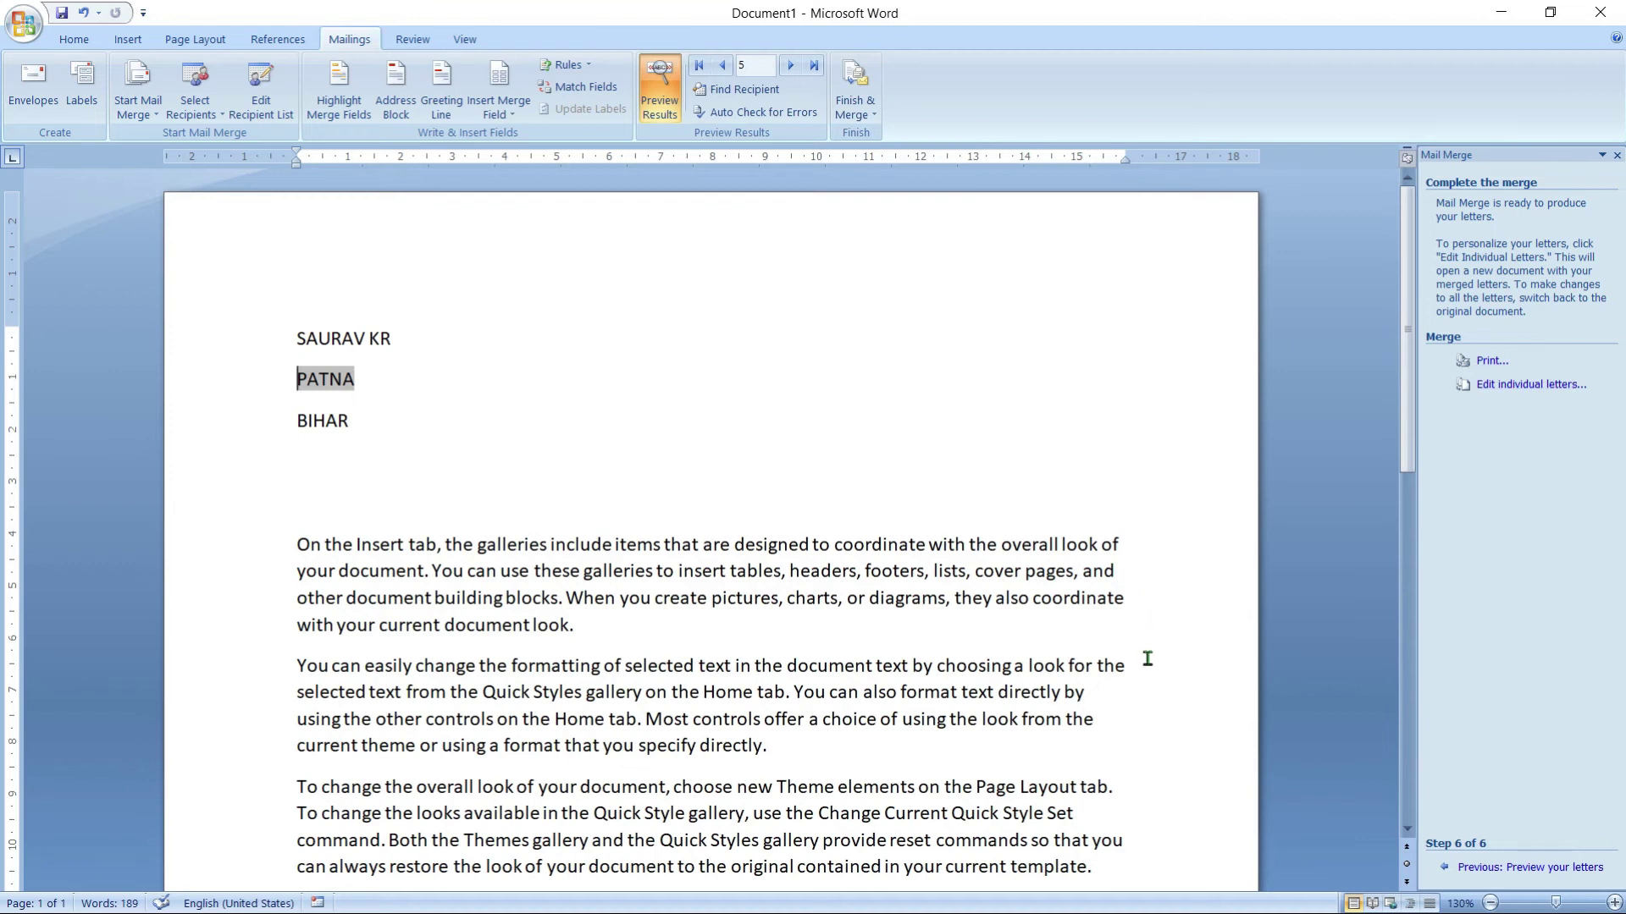
scroll(1147, 658, down, 3)
scroll(1147, 659, down, 7)
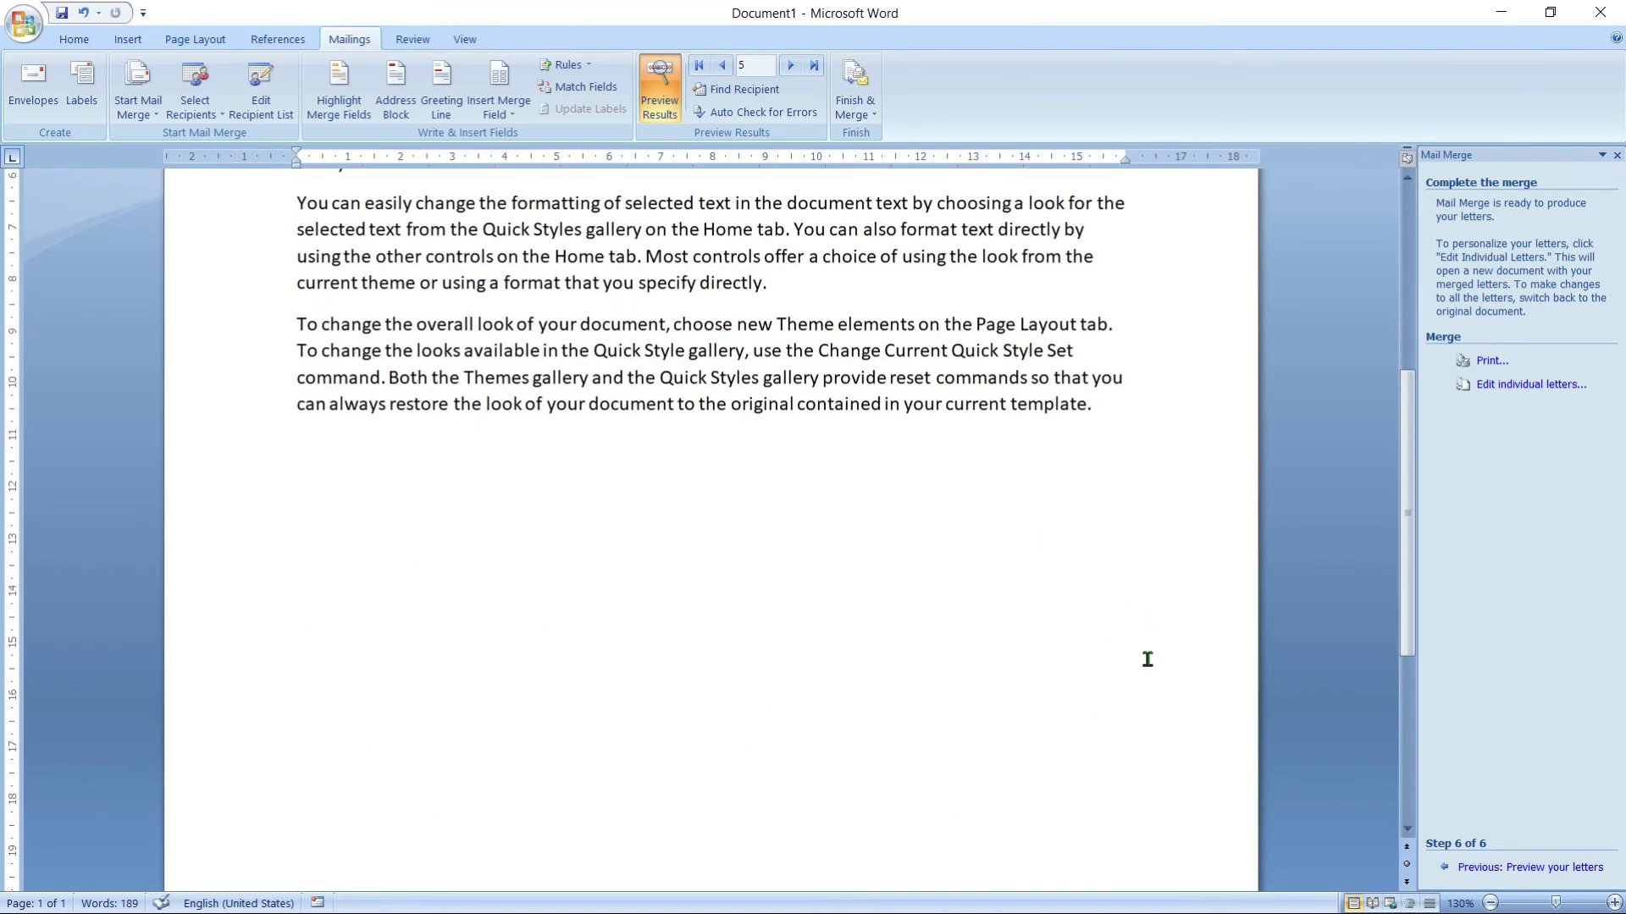
scroll(1147, 659, up, 8)
scroll(1148, 658, up, 2)
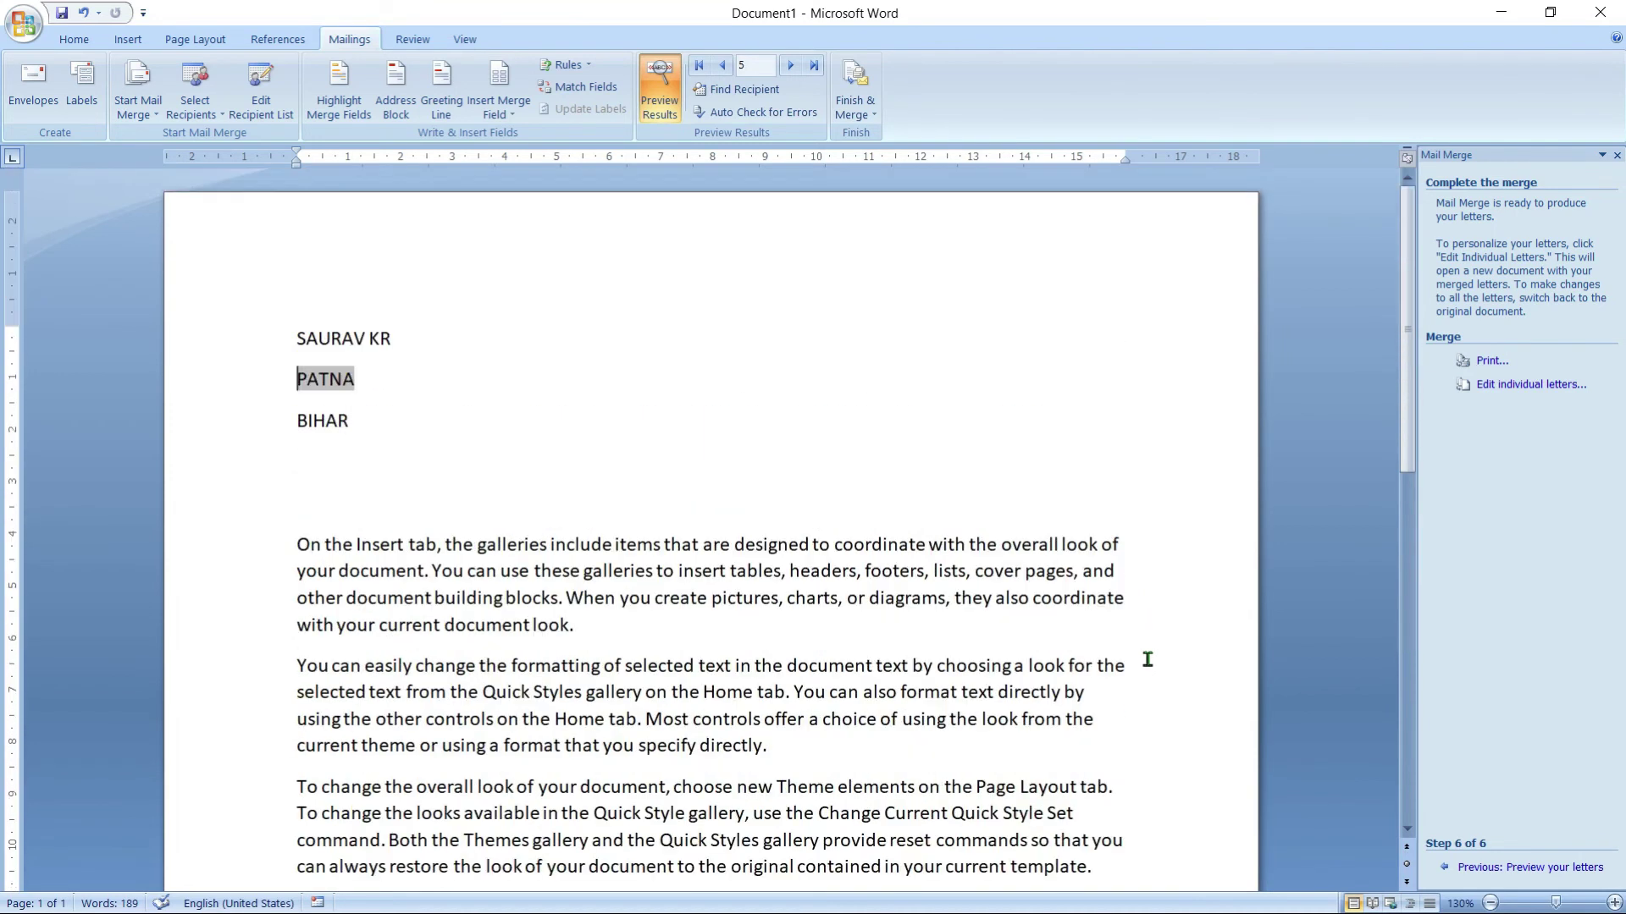
Start Edit individual letters and try the Current record and From range options in Merge to New Document
click(1534, 388)
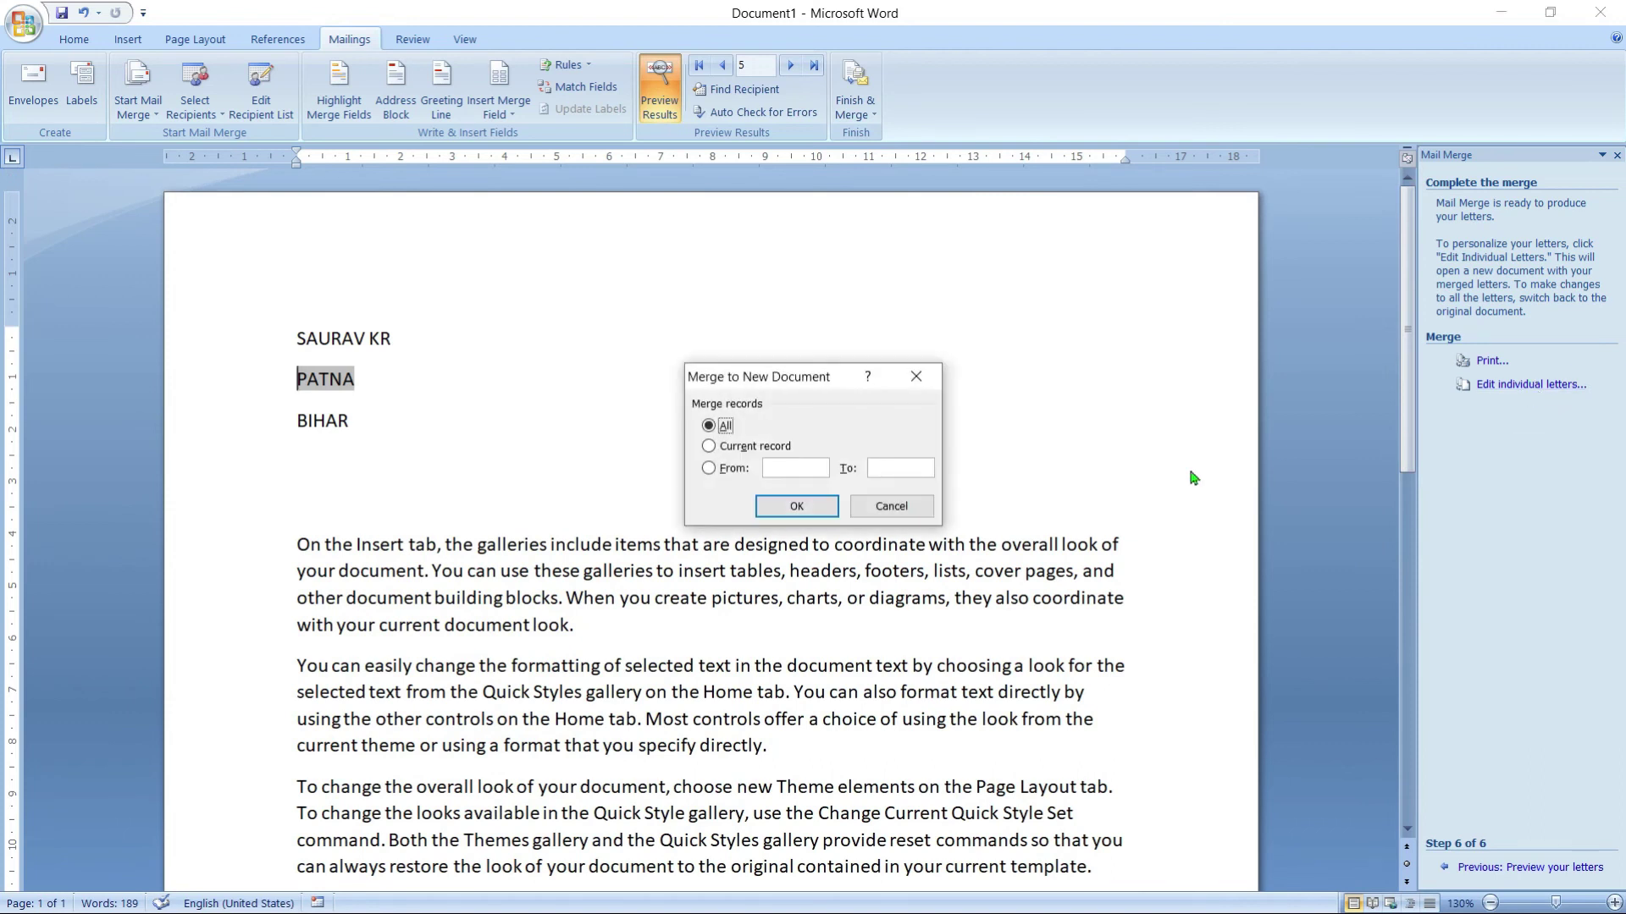
drag(836, 380, 837, 312)
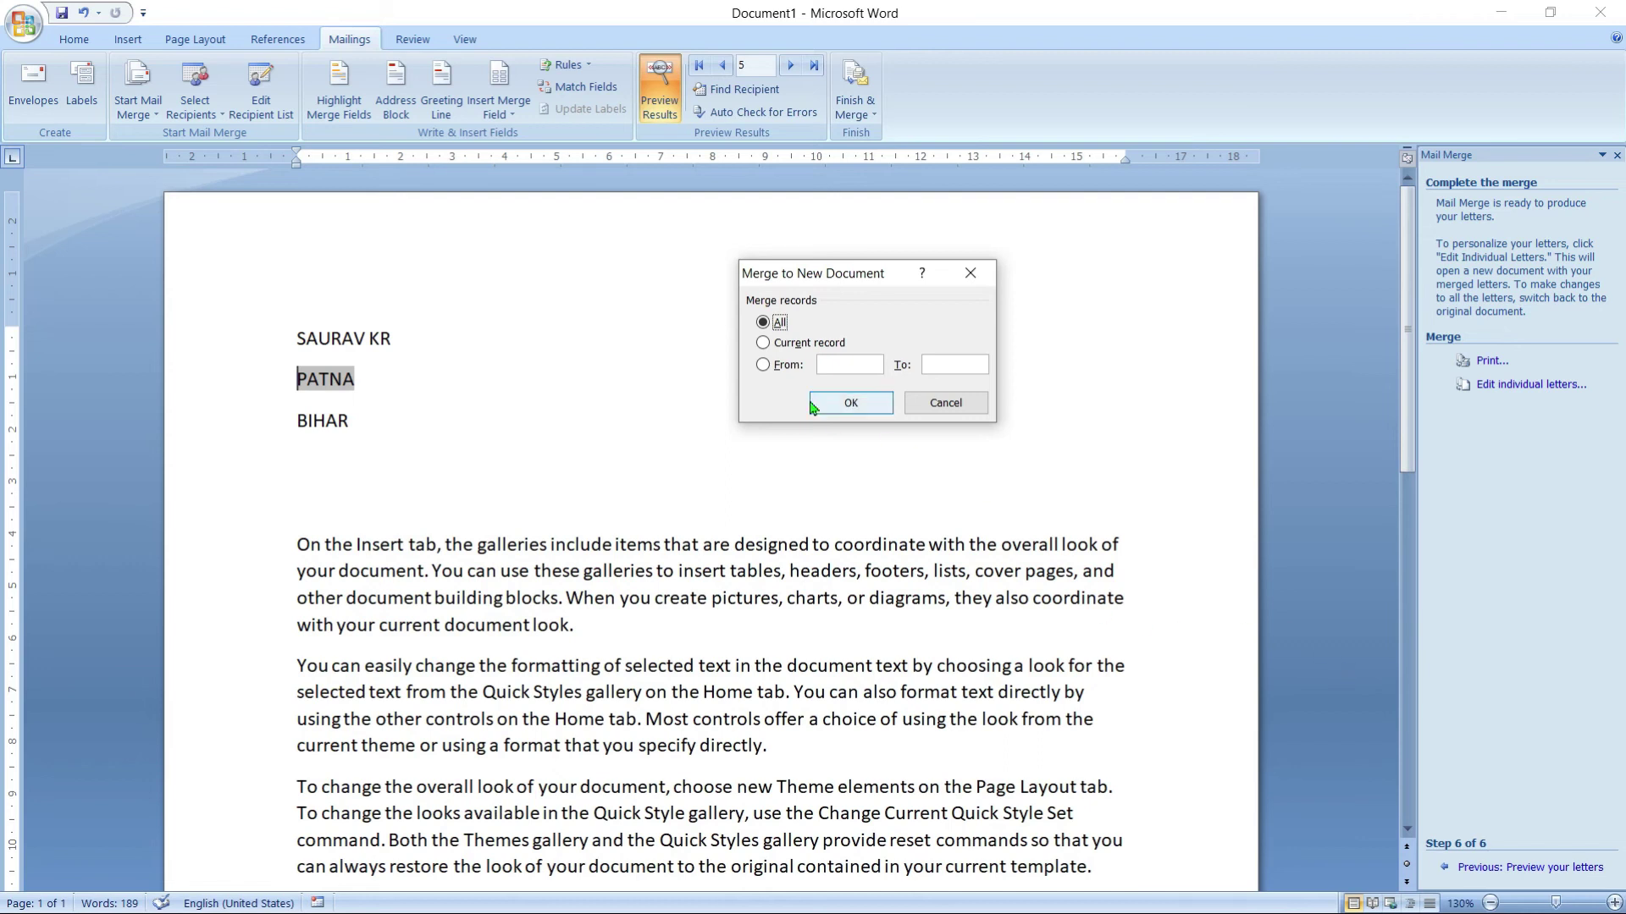
click(809, 347)
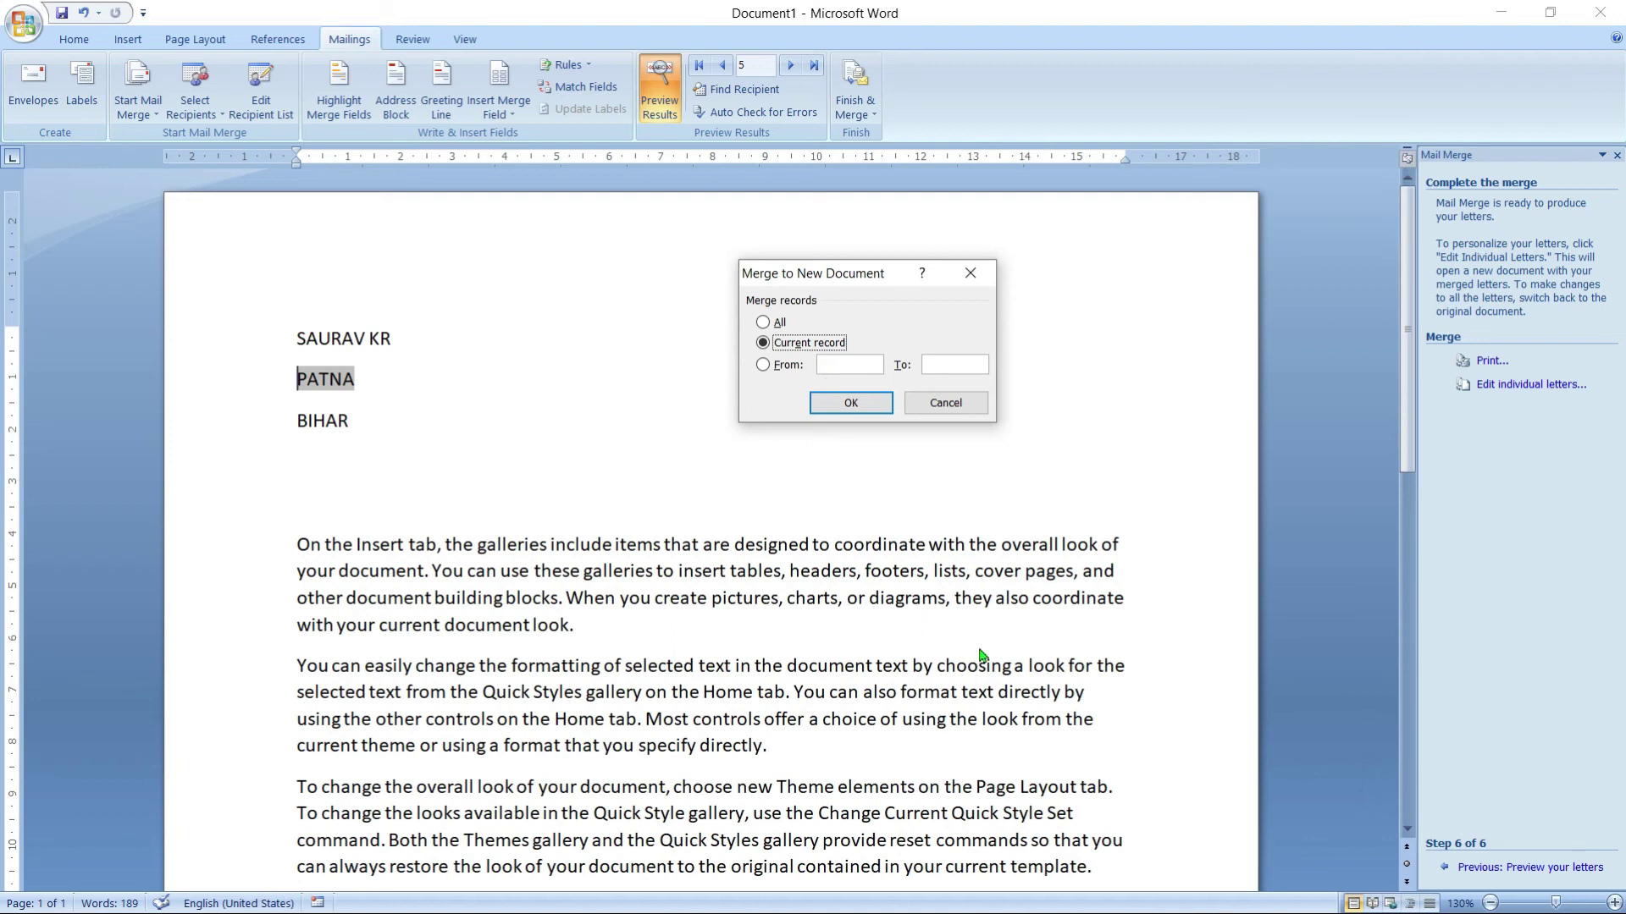
click(764, 366)
Merge All records into Letters1 and review the five personalised student letters
click(780, 324)
click(850, 403)
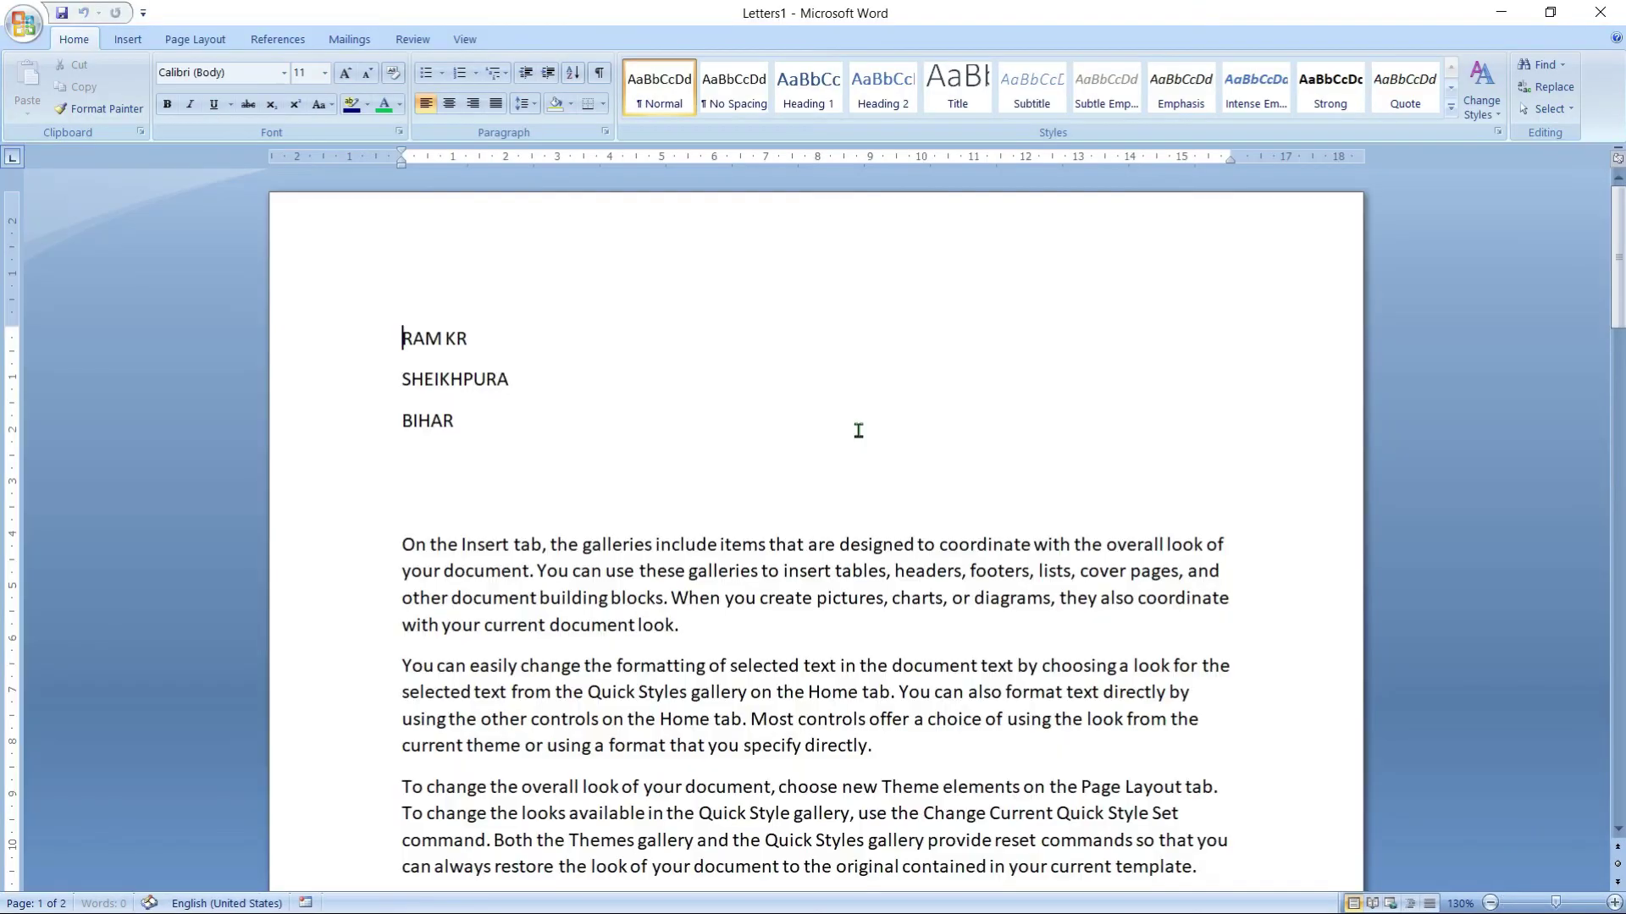
scroll(857, 431, down, 5)
scroll(858, 431, down, 6)
scroll(858, 431, down, 5)
scroll(858, 431, down, 8)
scroll(858, 433, down, 5)
scroll(858, 433, down, 6)
scroll(858, 432, down, 6)
scroll(859, 433, down, 7)
scroll(858, 432, down, 5)
scroll(859, 433, down, 5)
scroll(859, 433, down, 5)
scroll(859, 432, down, 5)
scroll(859, 432, down, 3)
scroll(859, 431, down, 3)
scroll(858, 432, down, 3)
scroll(858, 432, down, 10)
scroll(859, 433, down, 5)
scroll(859, 432, up, 5)
scroll(859, 432, up, 9)
scroll(858, 432, up, 8)
scroll(859, 433, up, 8)
scroll(859, 433, up, 8)
scroll(859, 432, up, 8)
scroll(862, 430, up, 8)
scroll(861, 430, up, 8)
scroll(861, 430, up, 8)
scroll(861, 427, up, 8)
scroll(861, 428, up, 8)
scroll(861, 427, up, 3)
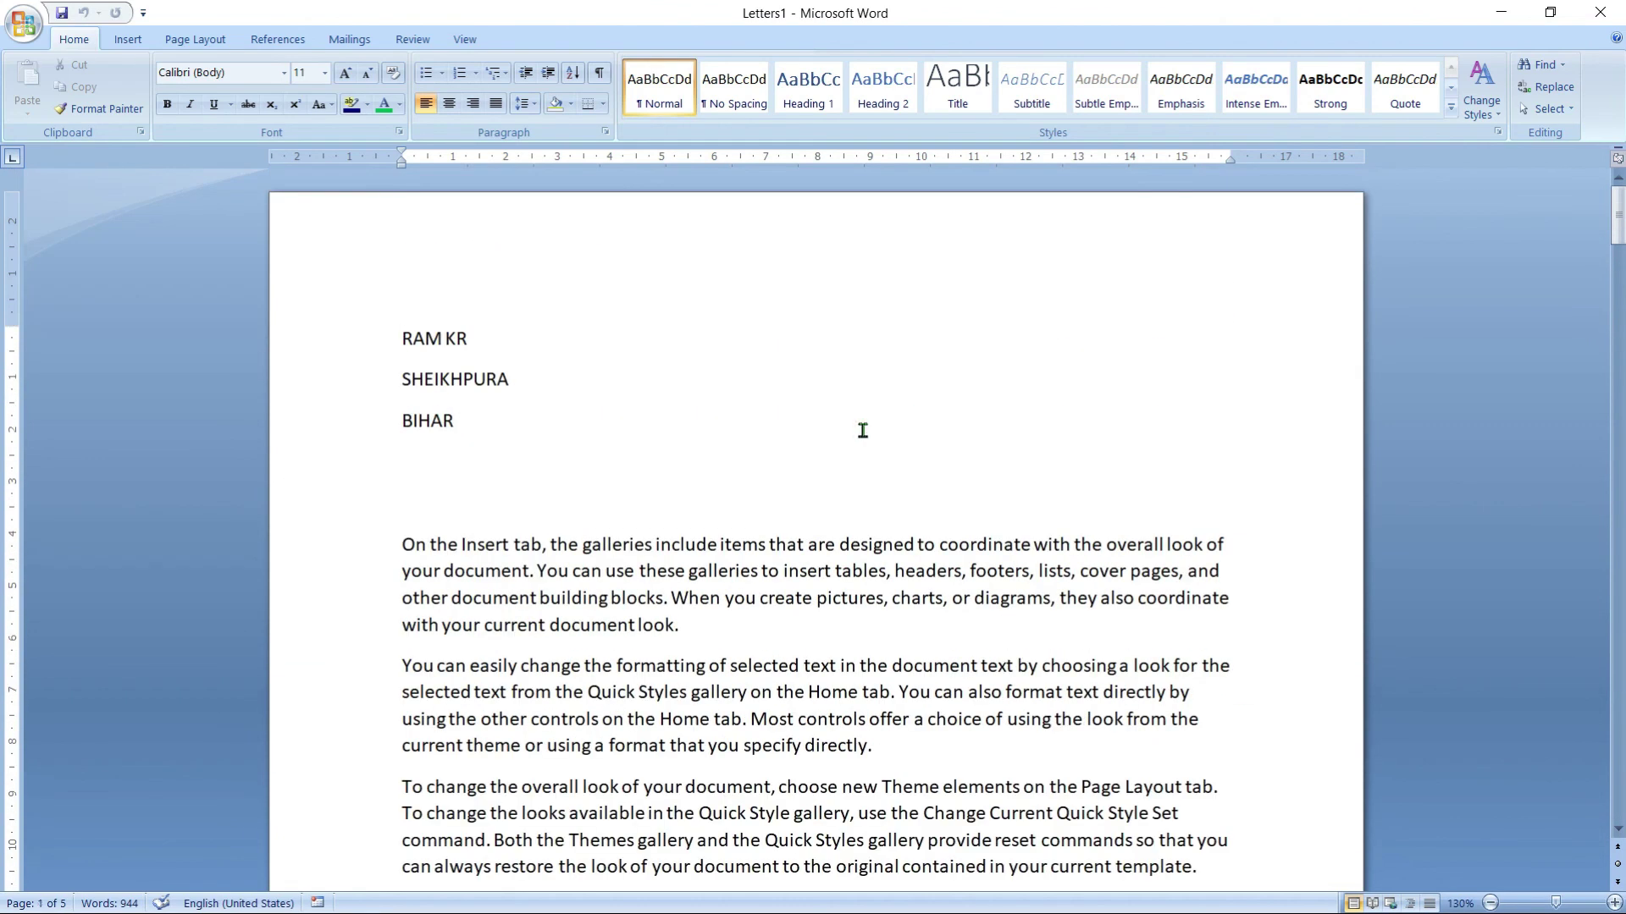